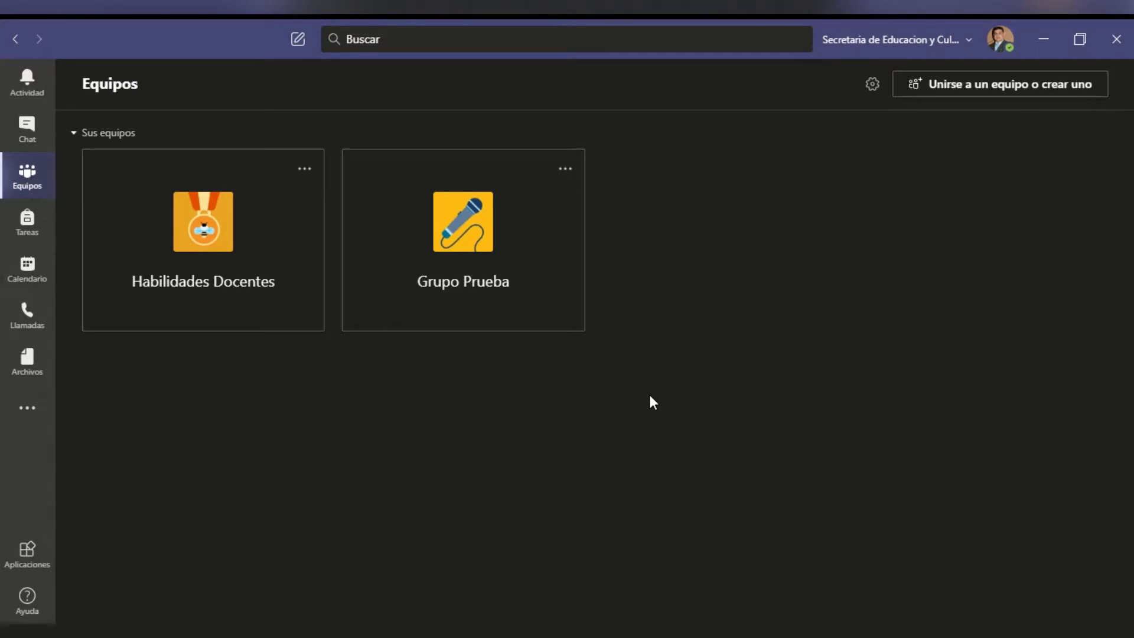
- Open the Grupo Prueba team's General channel from the Teams view
left_click(460, 218)
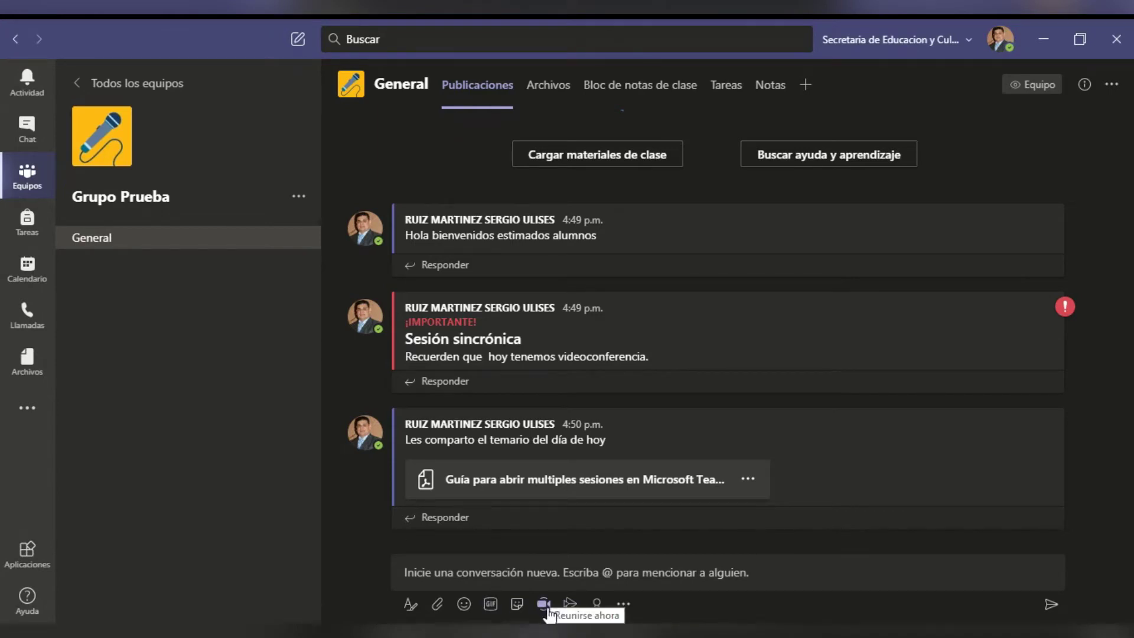
- Start a Meet now meeting in the General channel with the camera off
left_click(544, 603)
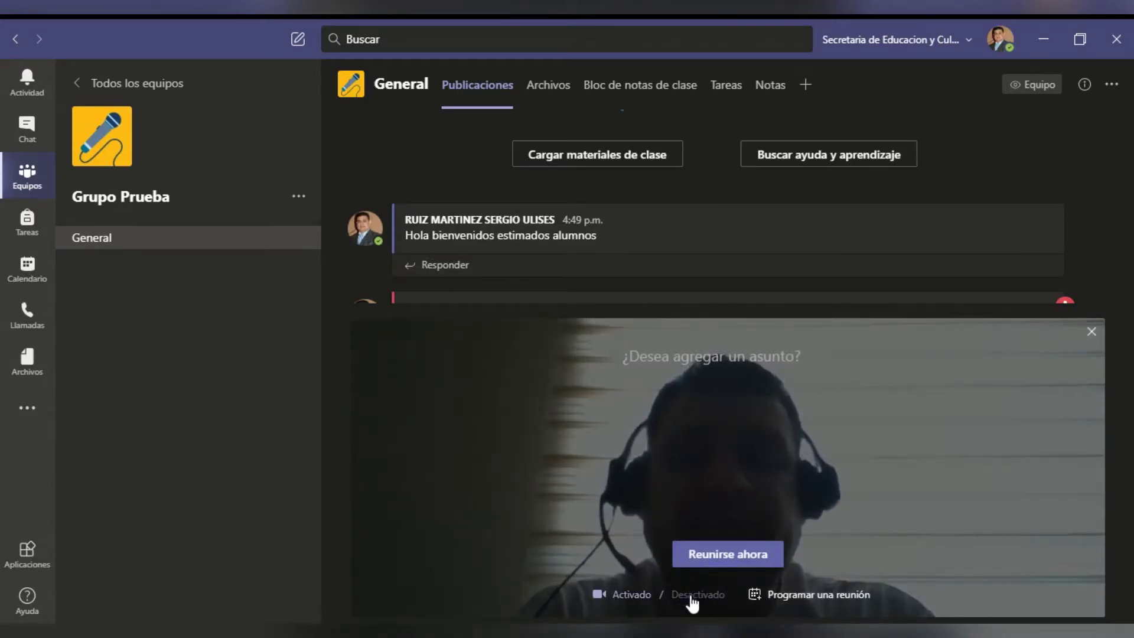
left_click(690, 598)
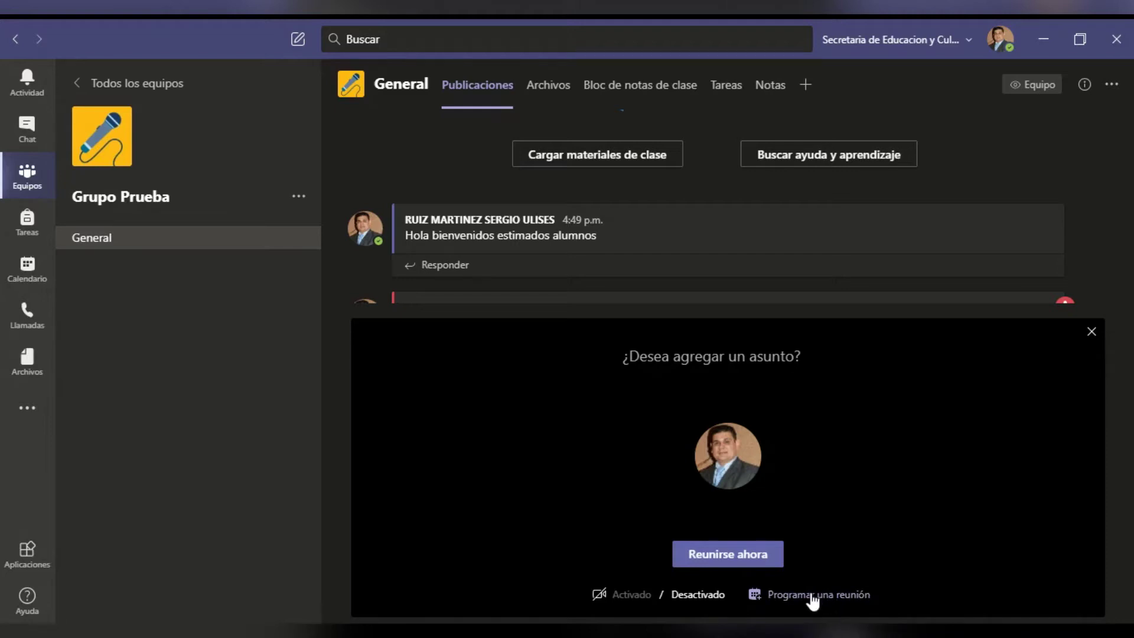
- Schedule the meeting titled 'Clase muestra' and invite one required attendee by e-mail address
left_click(814, 595)
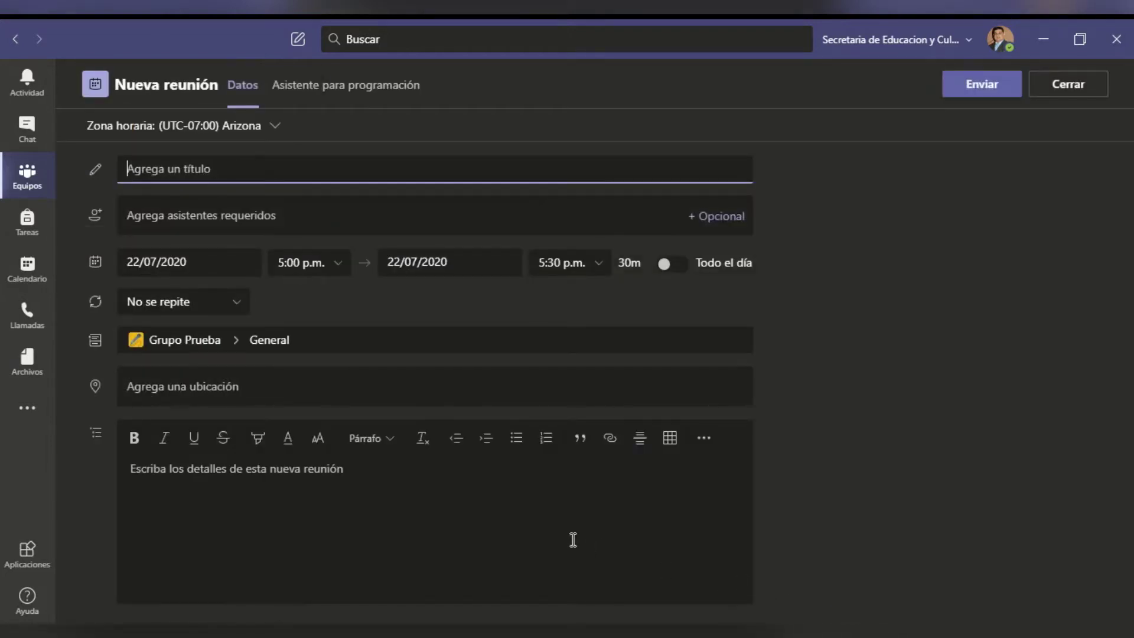
type("Clase muestra")
left_click(353, 214)
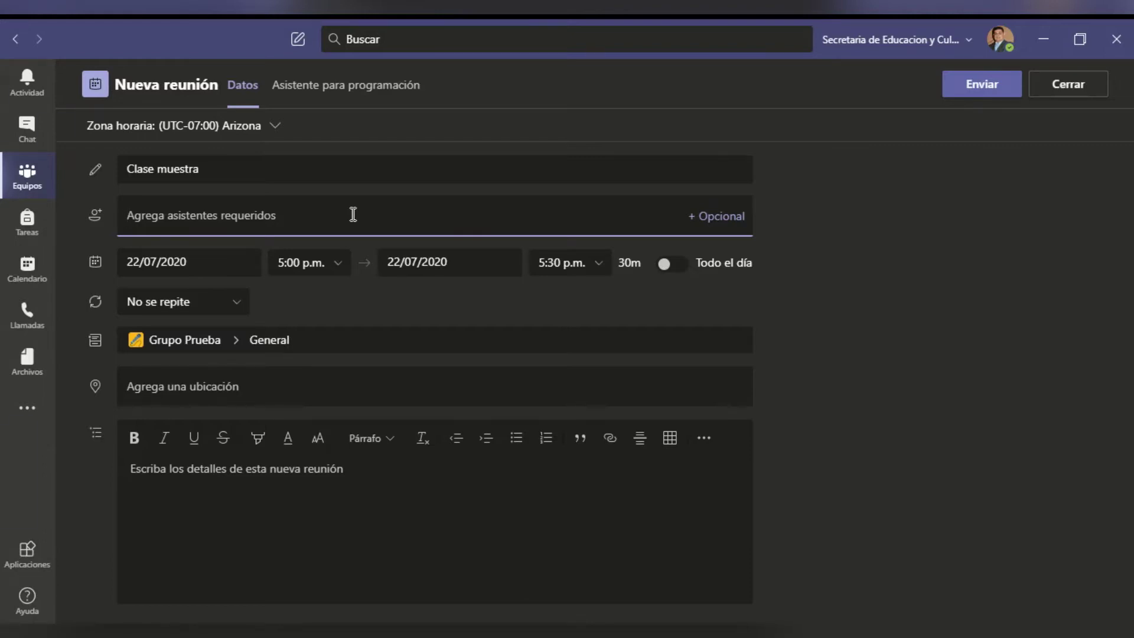
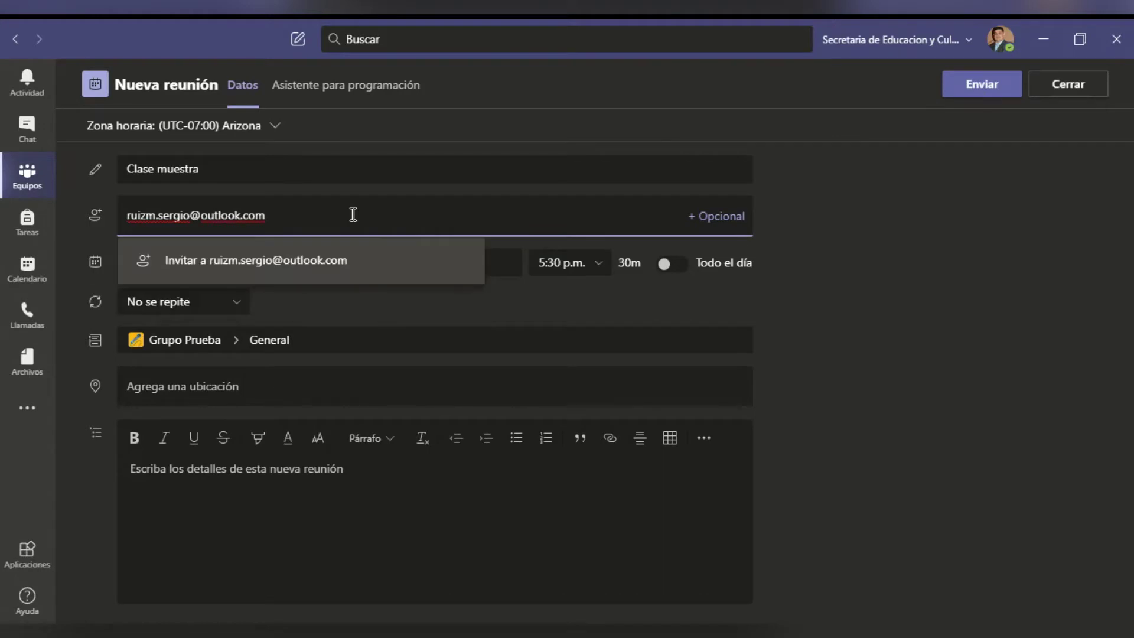
left_click(361, 251)
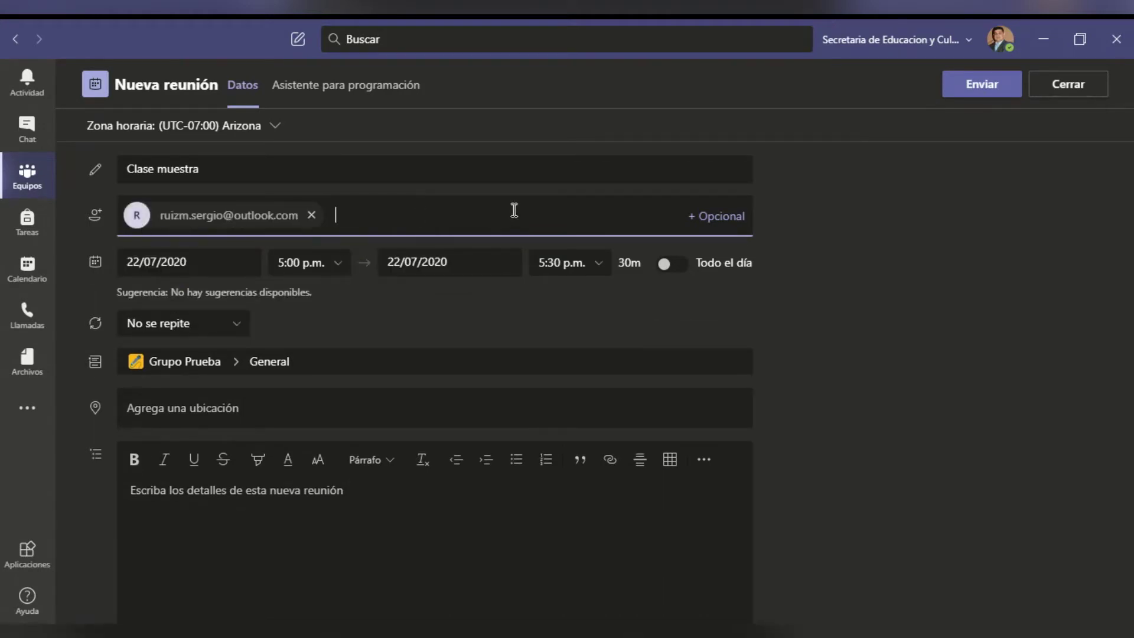
- Add an optional-attendees field and set the meeting date to 27 July 2020
left_click(715, 216)
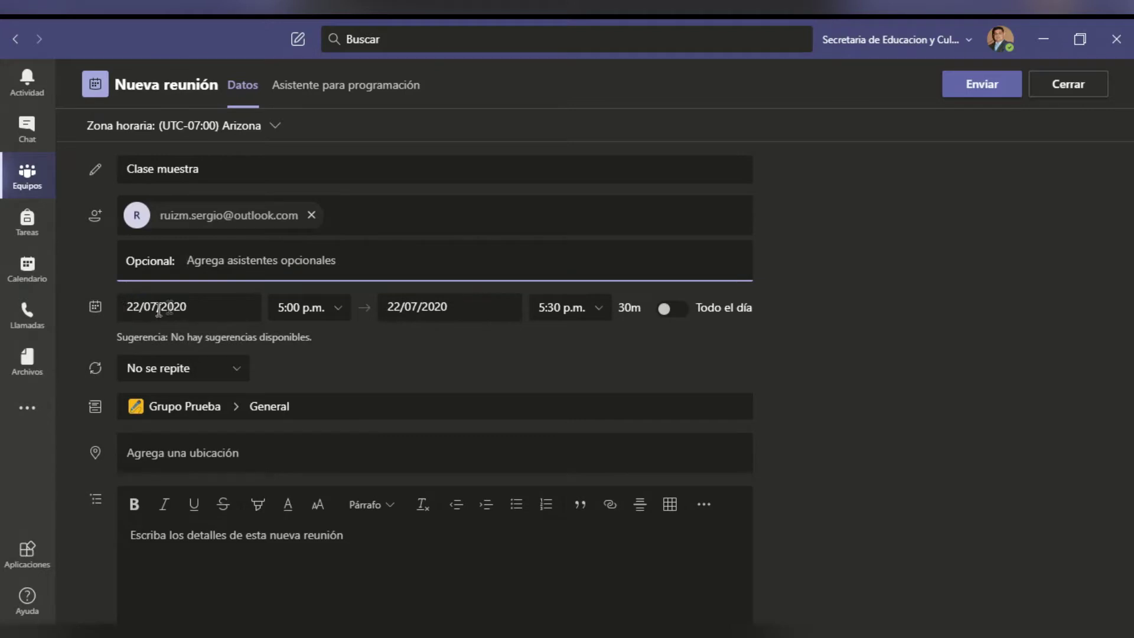
left_click(198, 306)
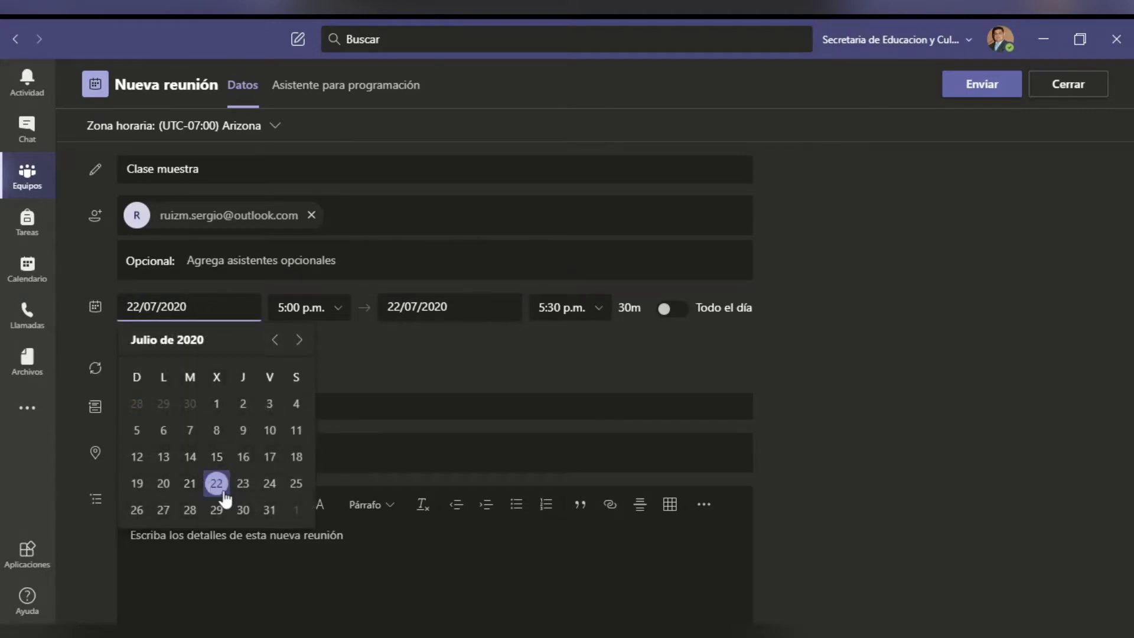
left_click(164, 510)
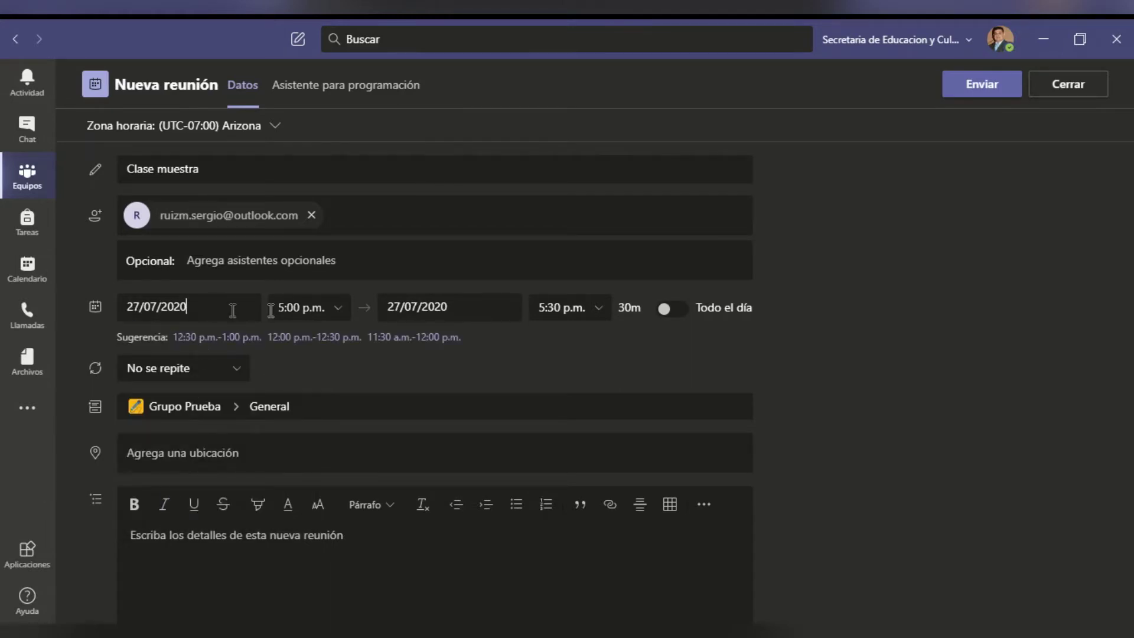
- Set the meeting to run from 8:00 to 9:00 a.m. (1 hour)
left_click(338, 310)
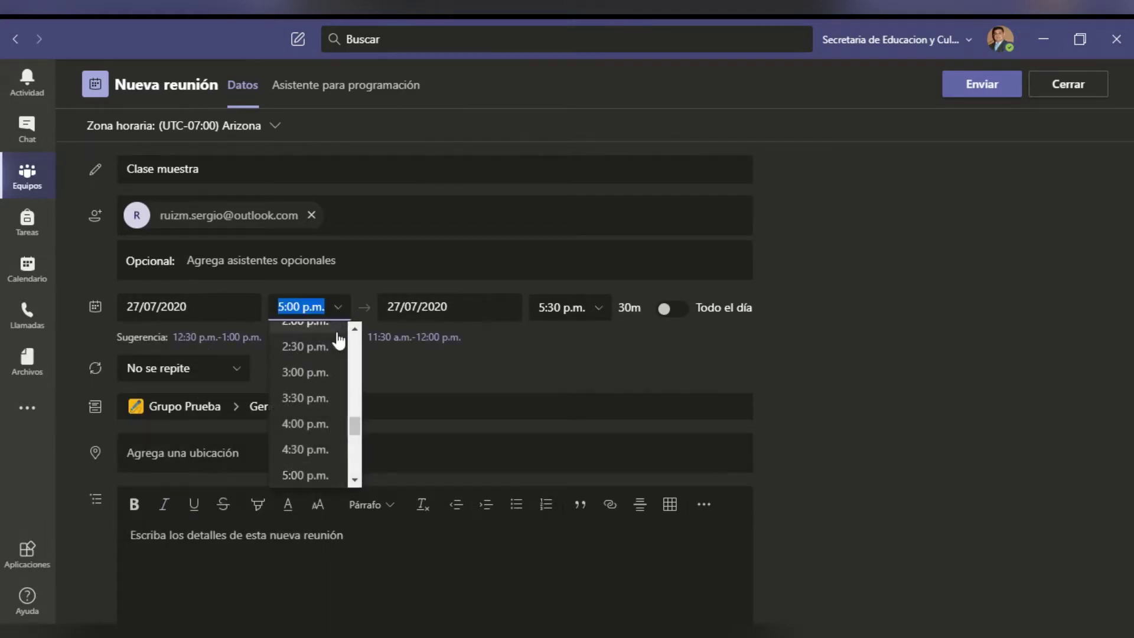
scroll(317, 403, "up", 5)
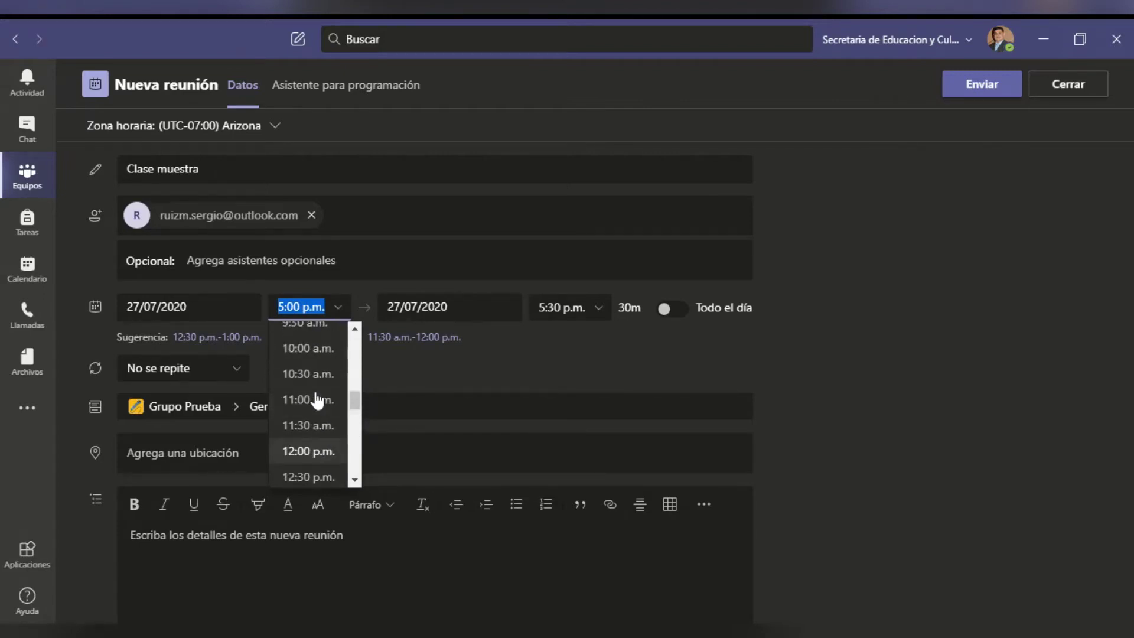
scroll(317, 403, "up", 2)
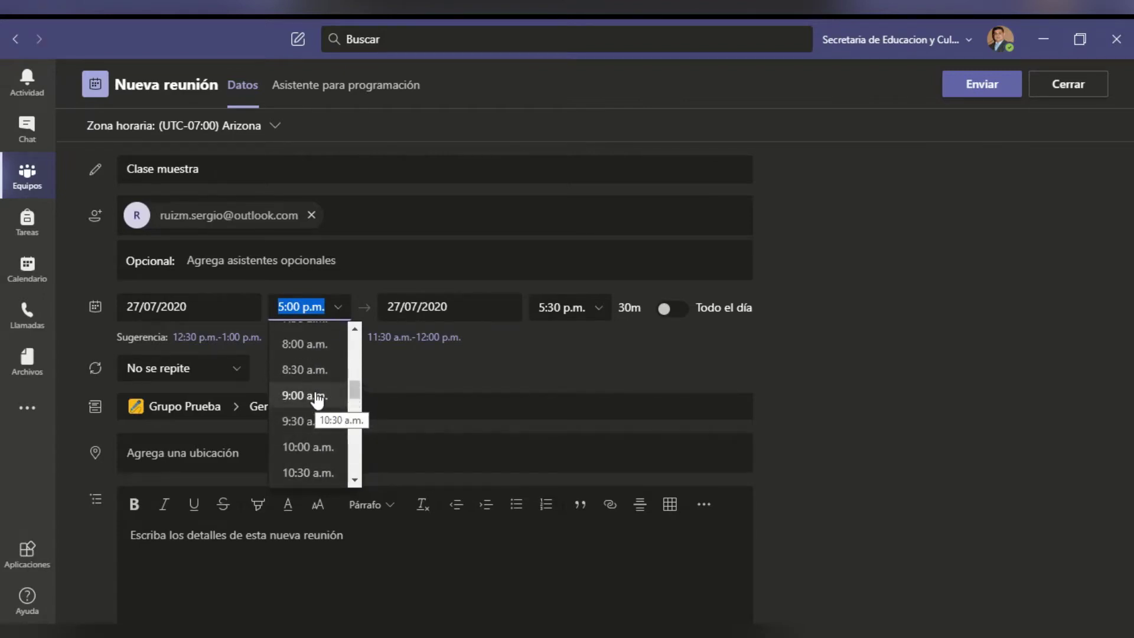
left_click(307, 349)
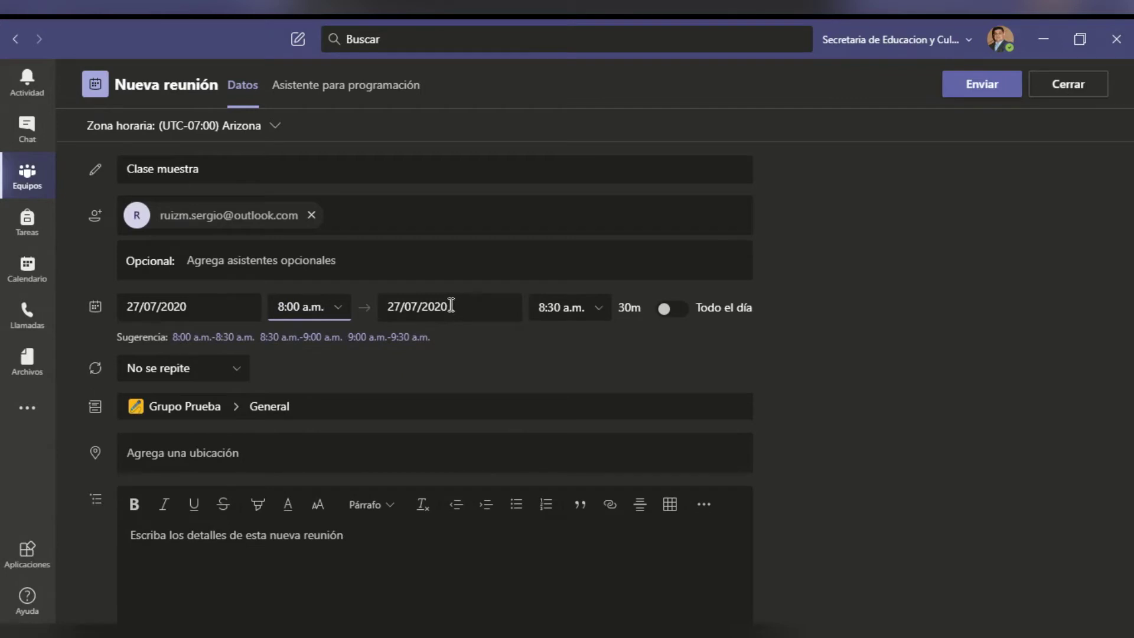
left_click(598, 307)
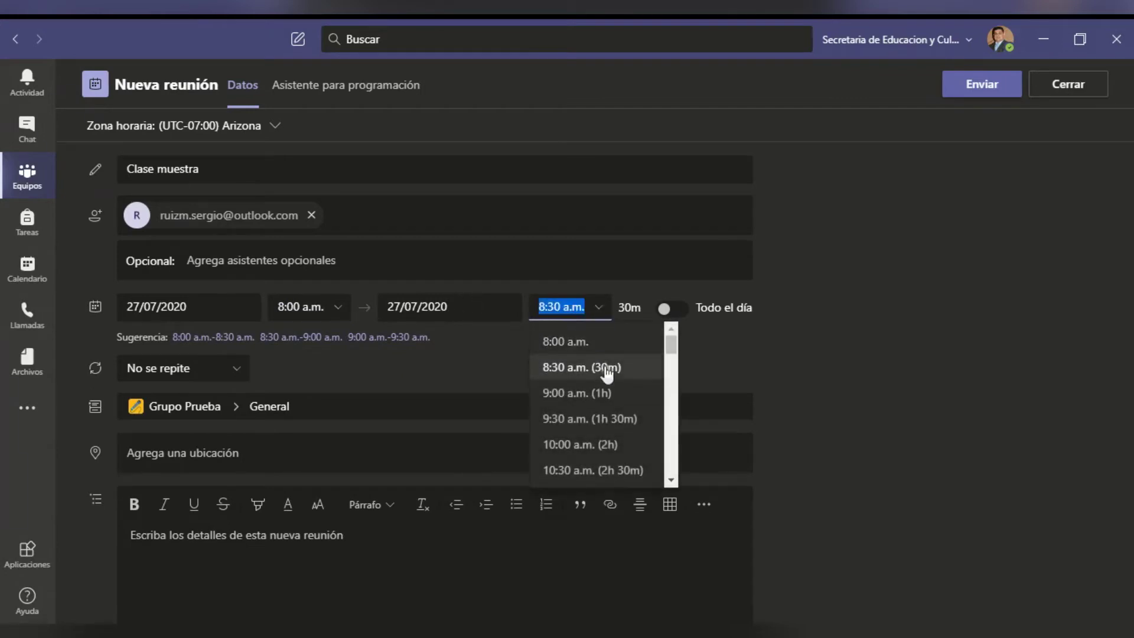
left_click(607, 396)
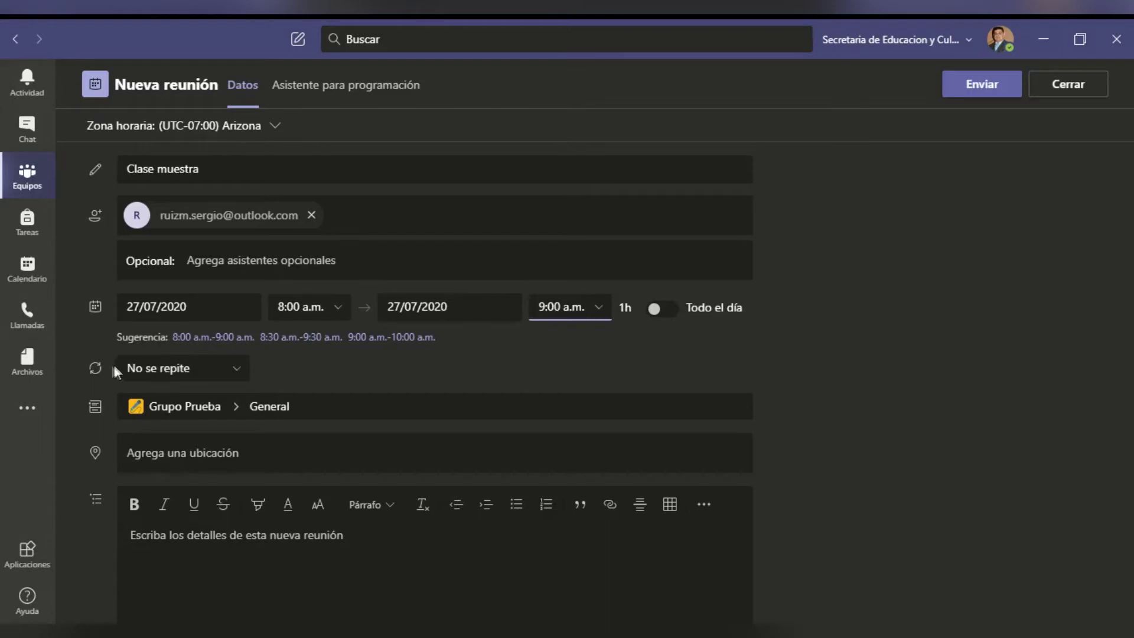
- Create a custom recurrence and set it to repeat every day
left_click(237, 368)
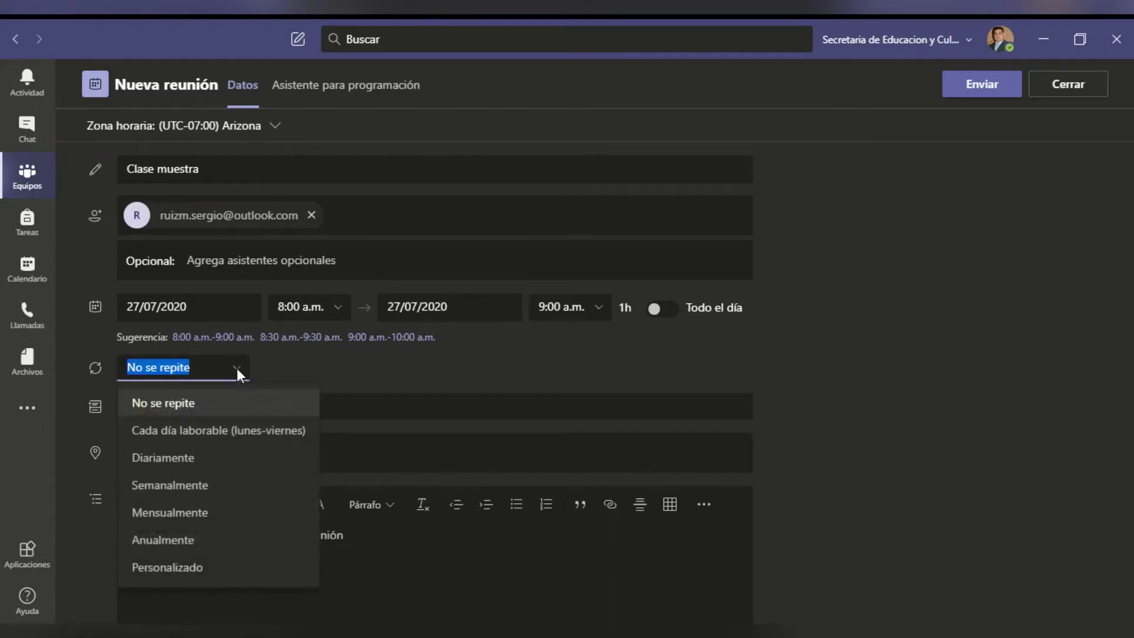
left_click(234, 569)
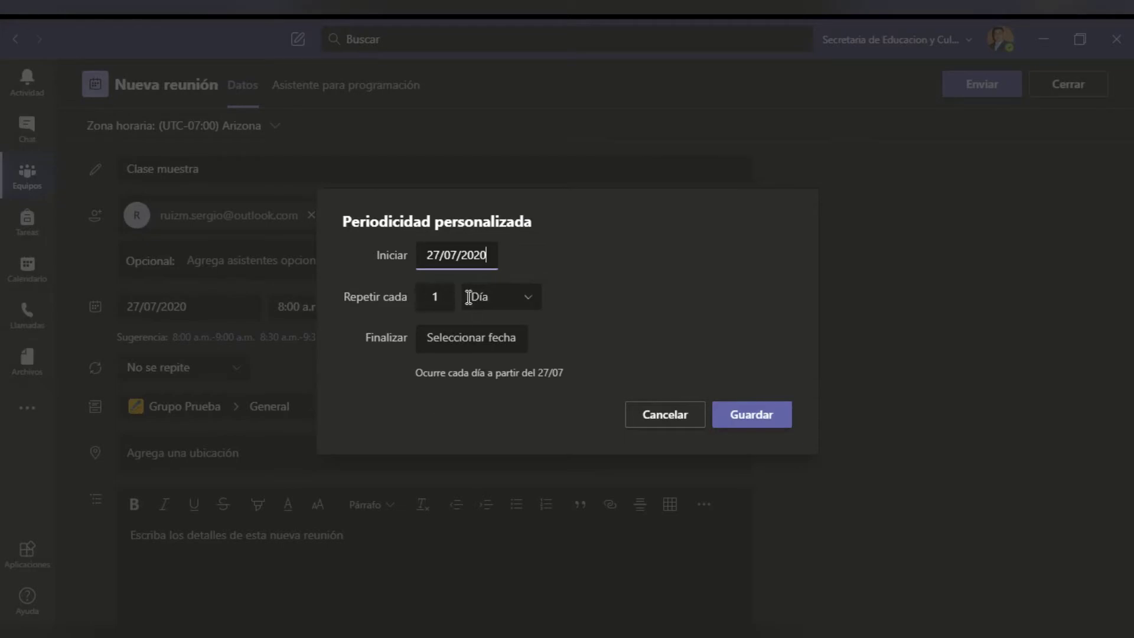
left_click(531, 298)
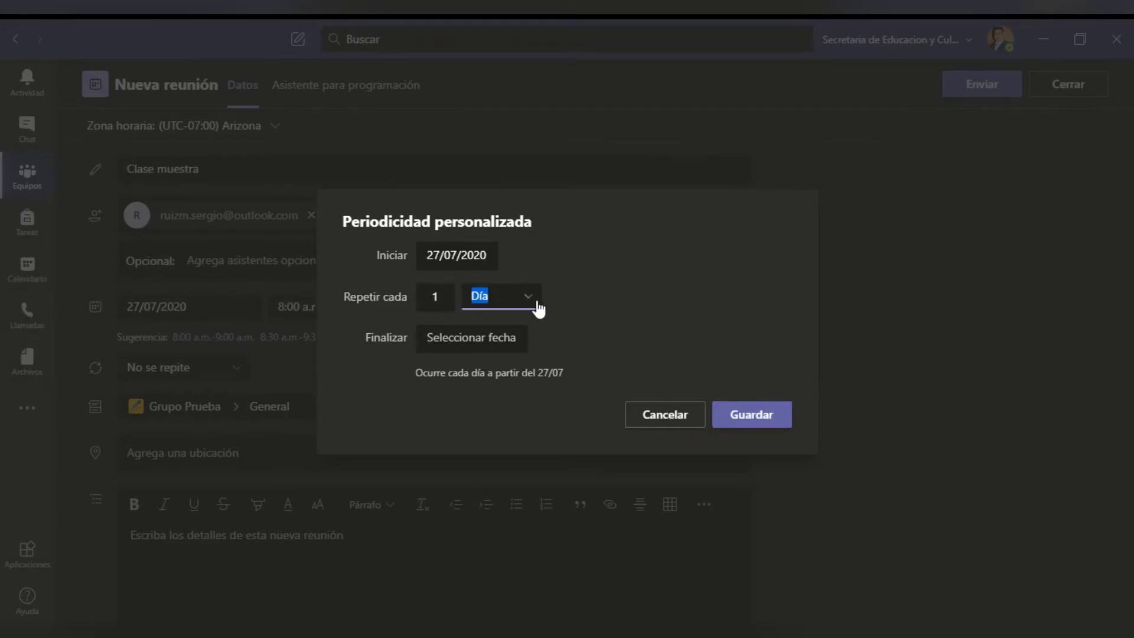
left_click(512, 361)
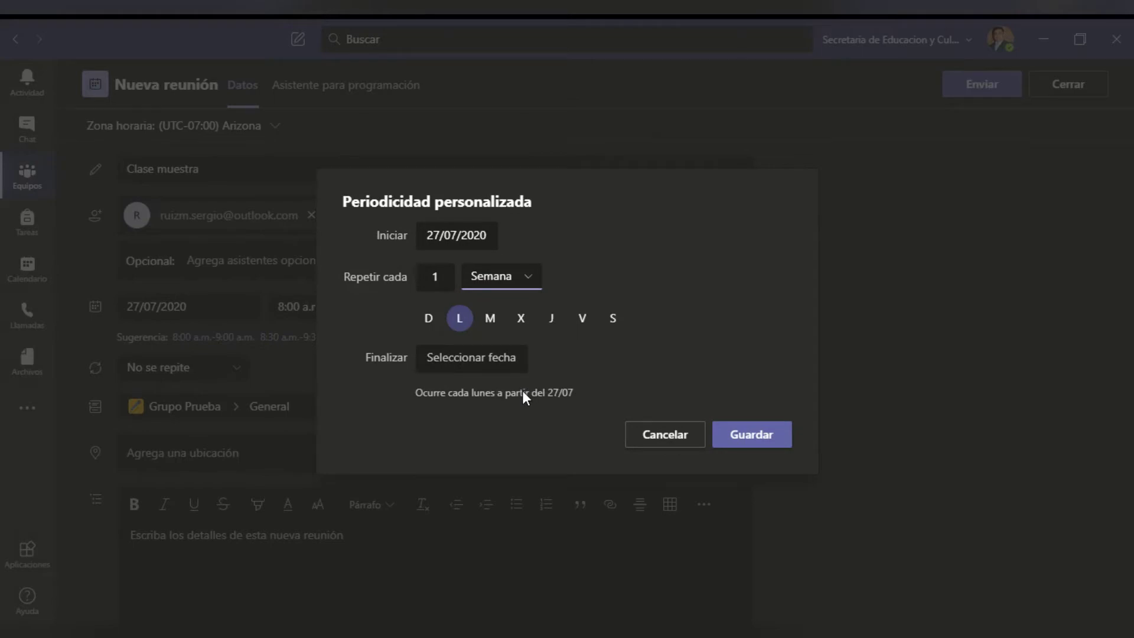
left_click(534, 279)
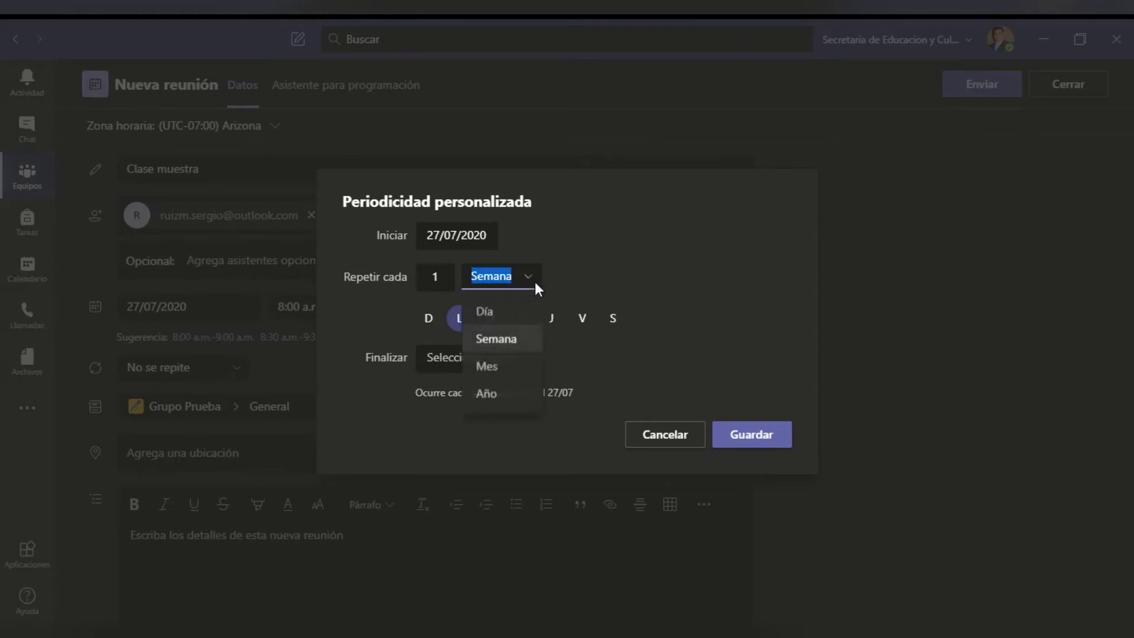
left_click(518, 375)
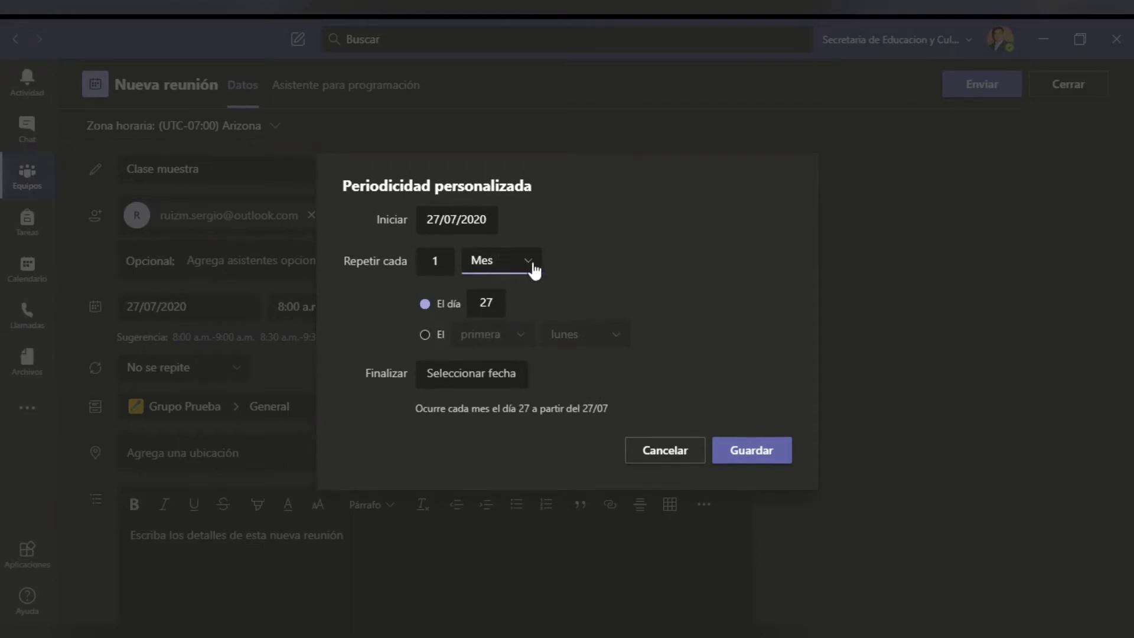
left_click(533, 262)
left_click(515, 377)
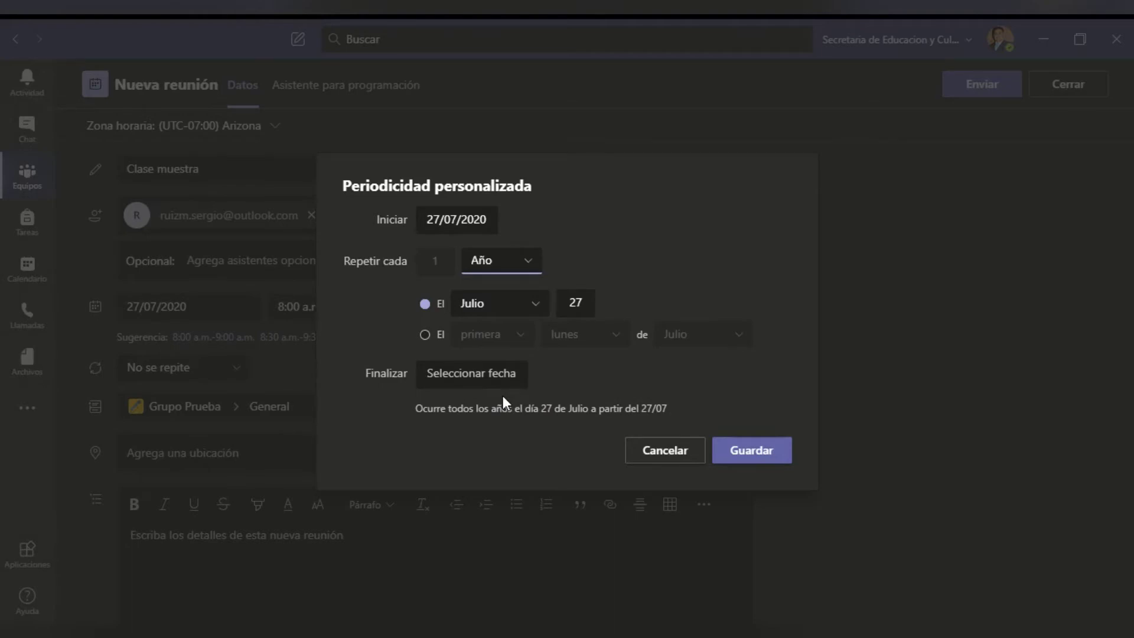
left_click(531, 261)
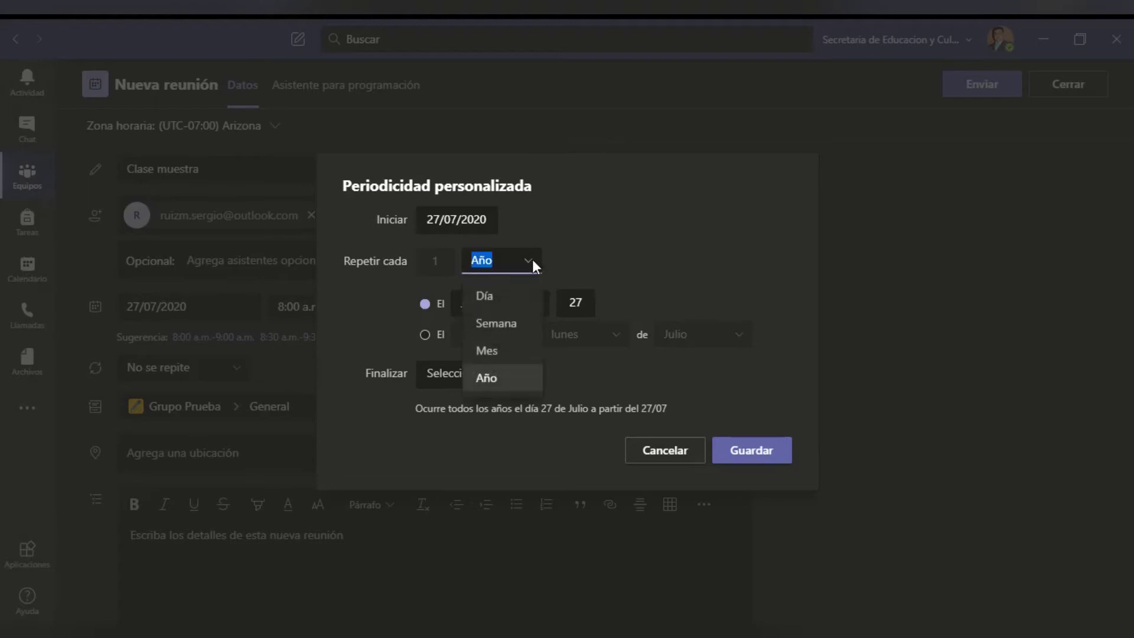
left_click(522, 296)
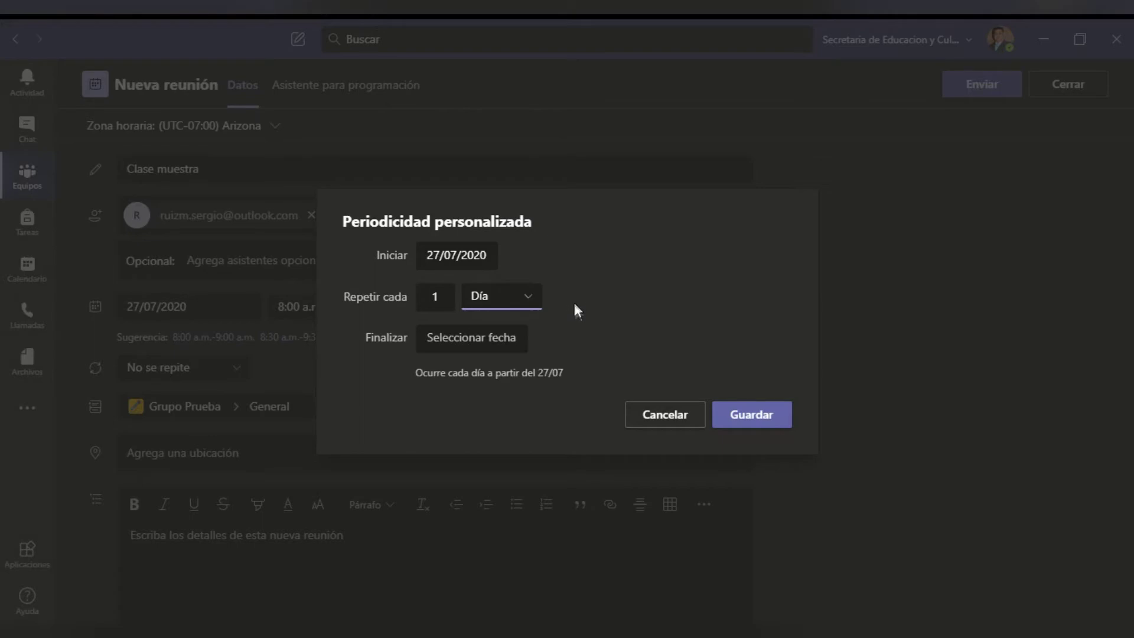
- End the daily series on 2 October 2020 and save the recurrence
left_click(514, 343)
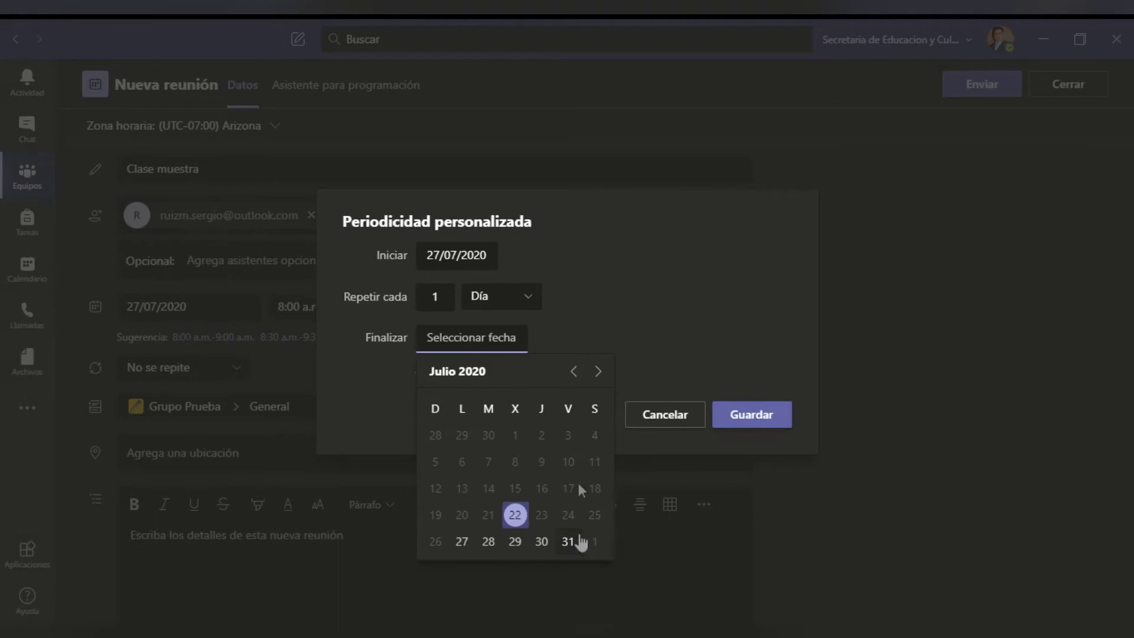
left_click(599, 373)
left_click(599, 373)
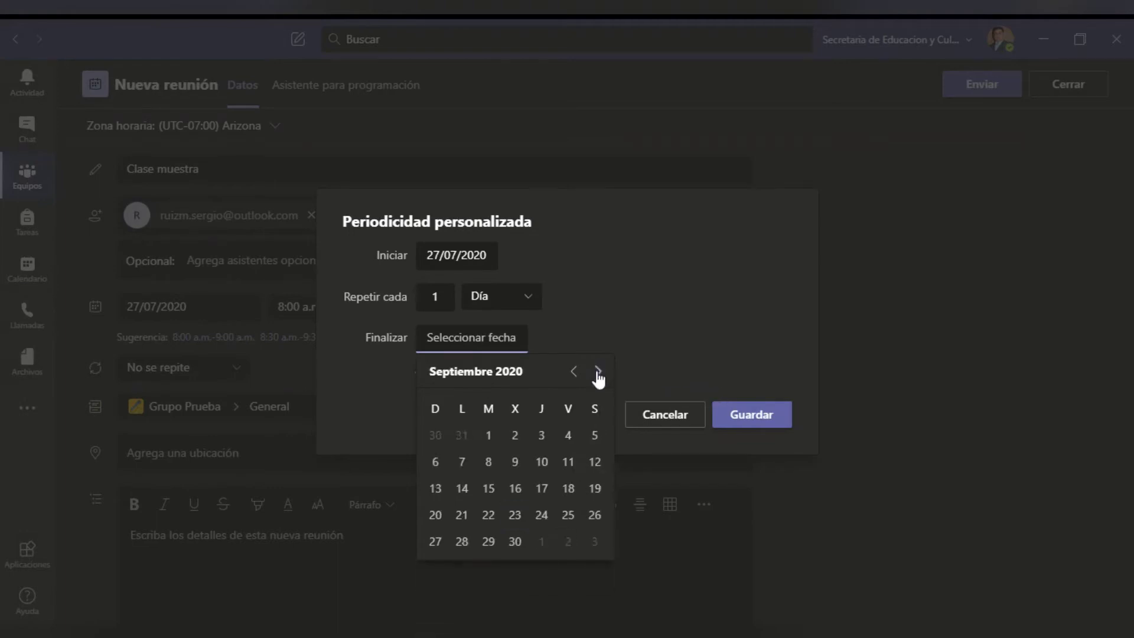
left_click(599, 373)
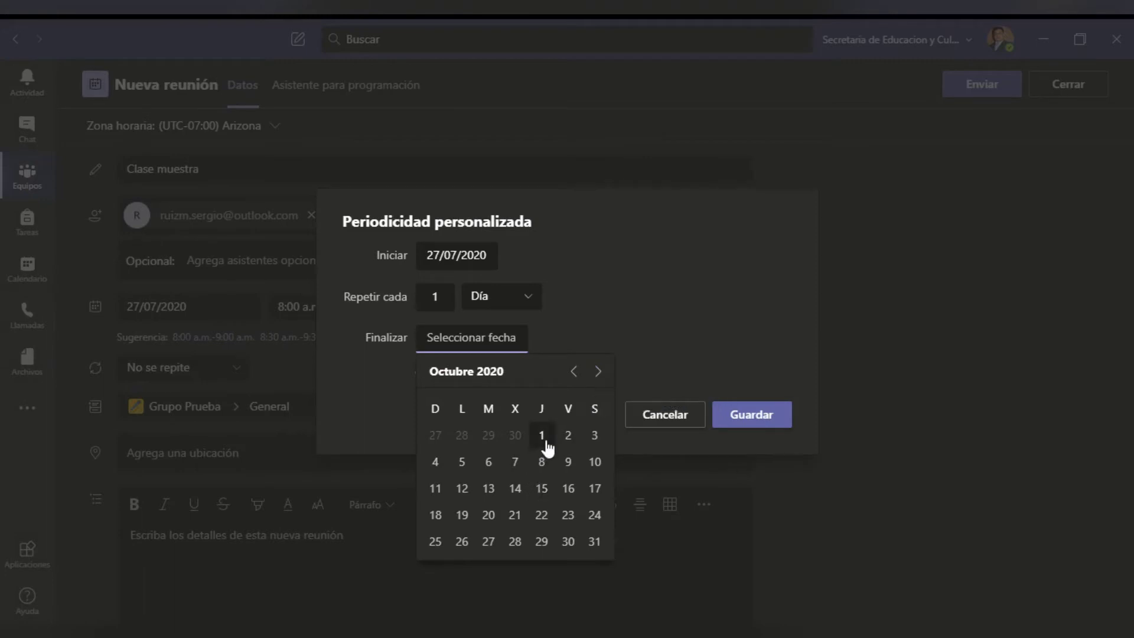
left_click(570, 443)
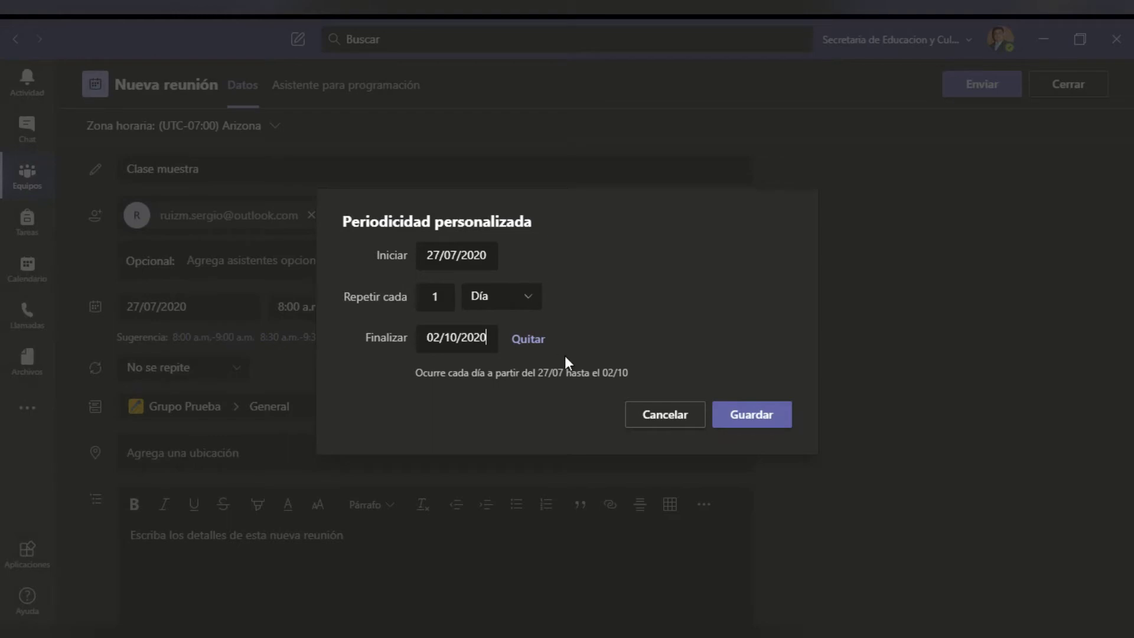
left_click(738, 417)
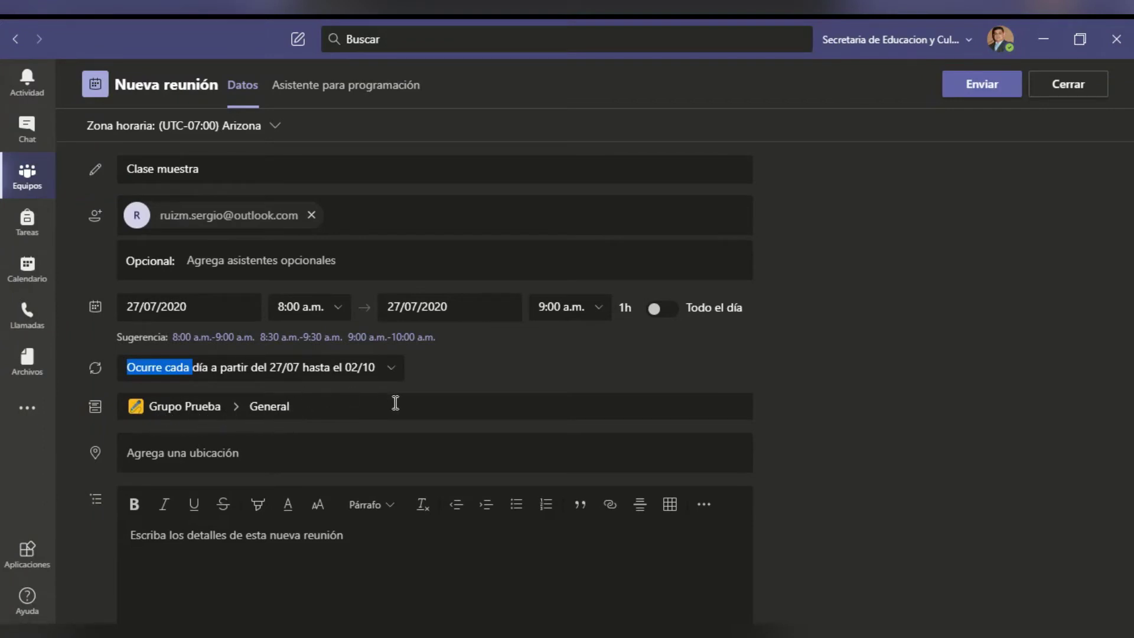
- Write the intro line 'En esta clase abordaremos los temas:' in the meeting details
scroll(396, 406, "down", 2)
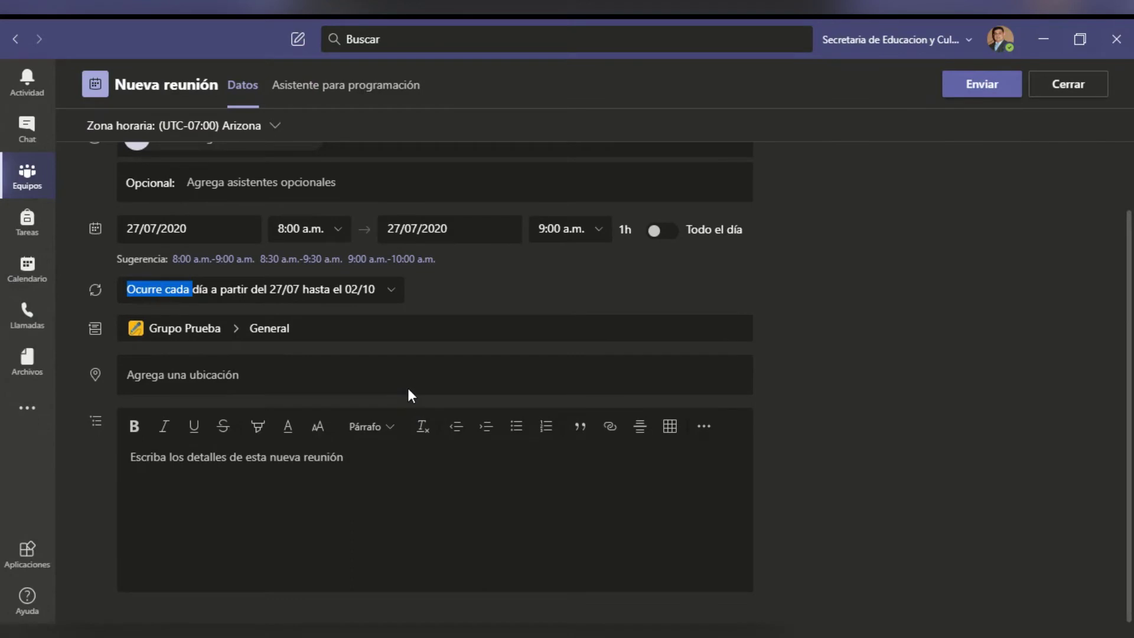
left_click(169, 378)
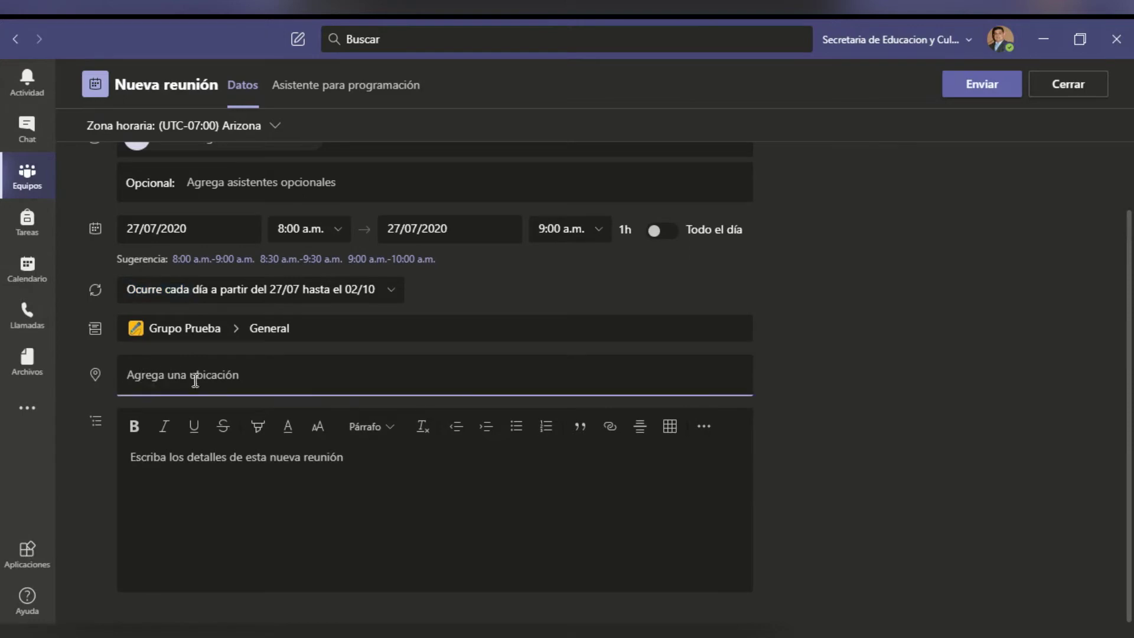
left_click(372, 459)
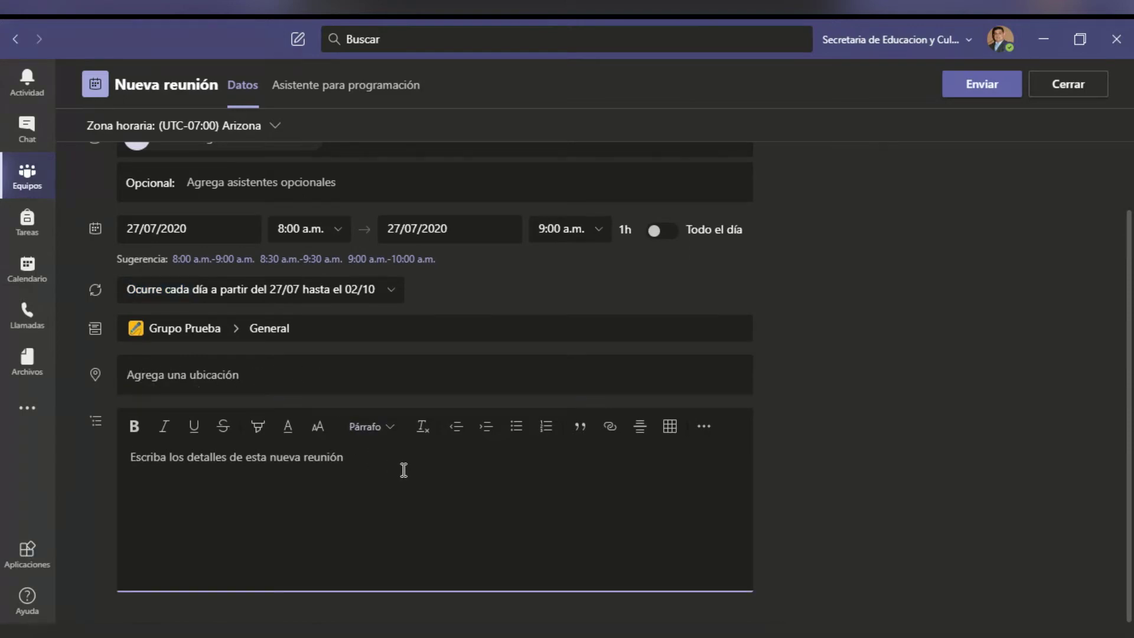
type("En ")
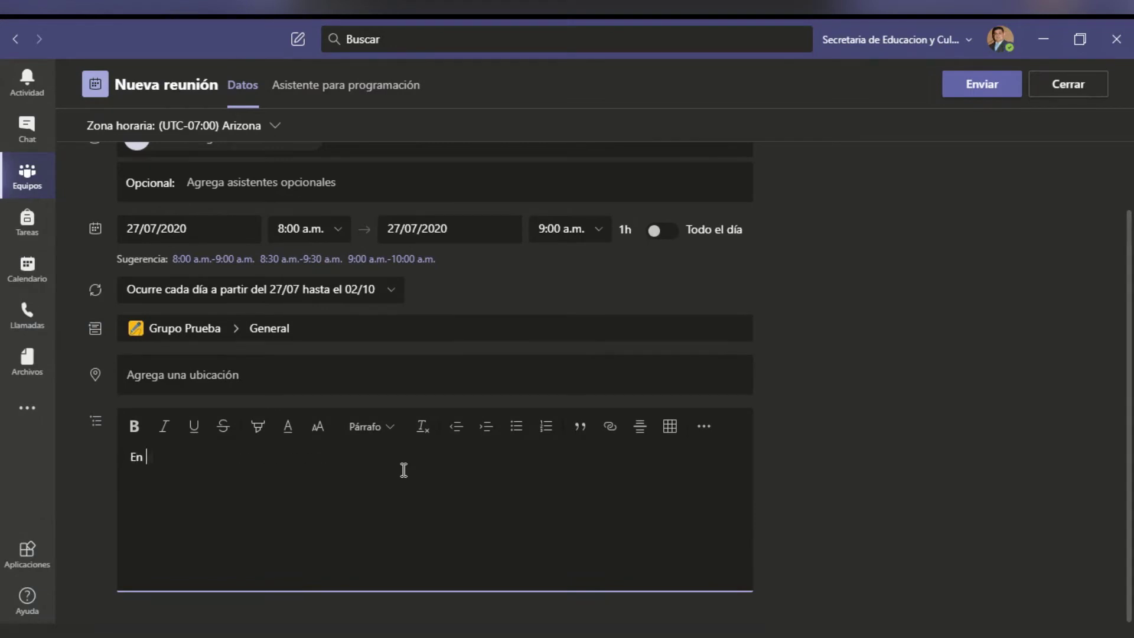
type("esta clase bobordaremos lo ")
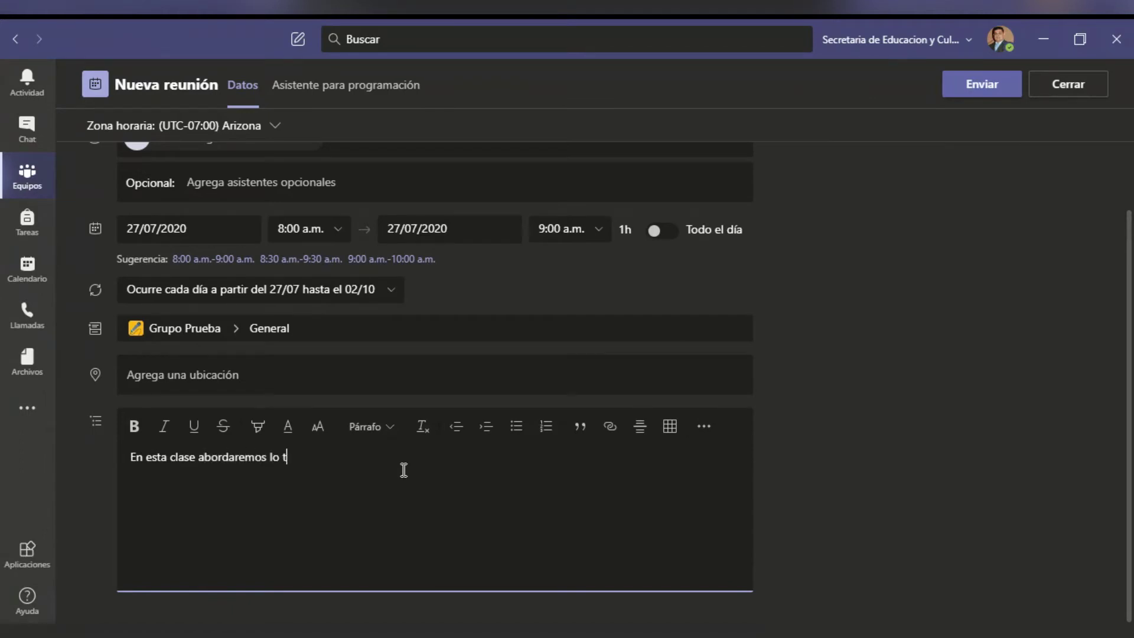
type("temas:")
key("Return")
- Add a numbered list: El cuerpo humano, El sistema nervioso, El sistema digestivo
left_click(546, 426)
type("El cuerpo humano")
key("Return")
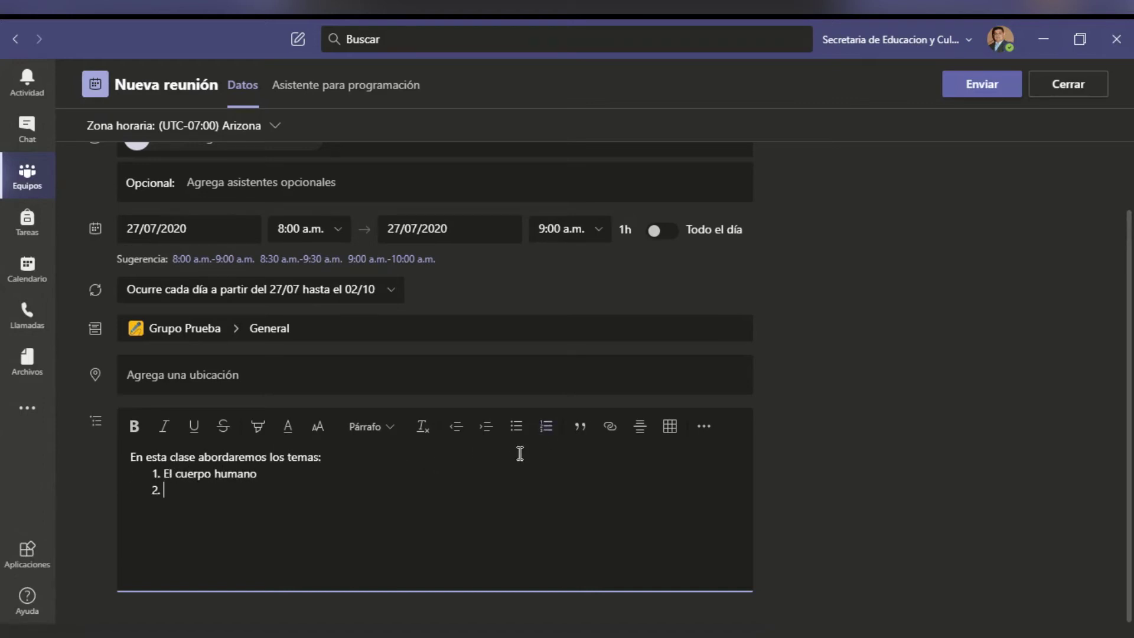
type("El sistema nervioso 3. El sis")
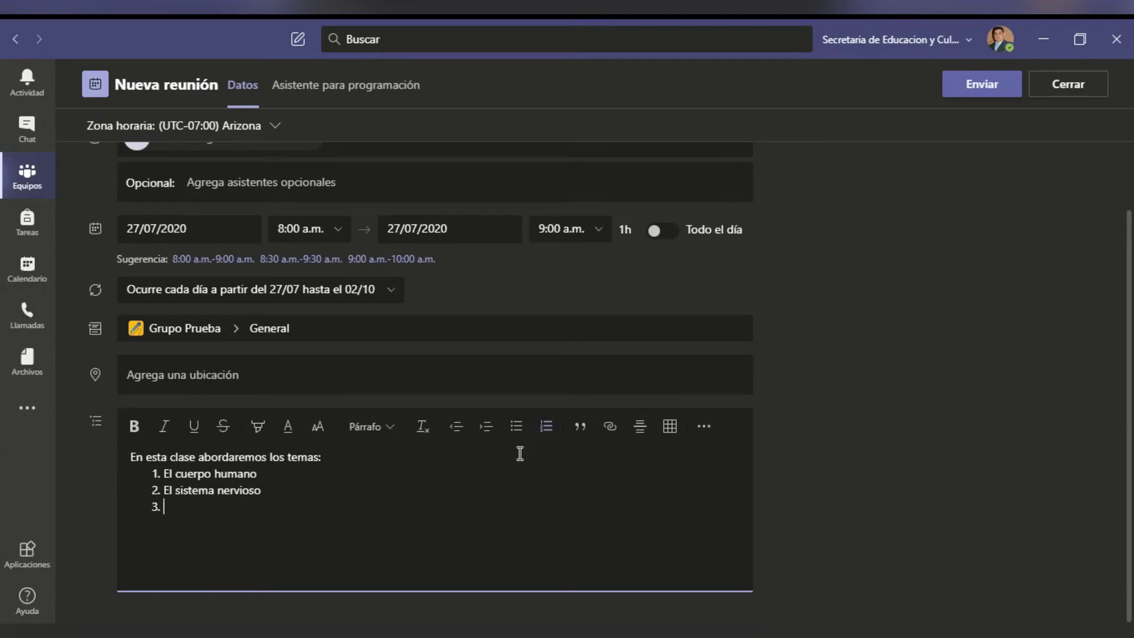
type("tema digestivo")
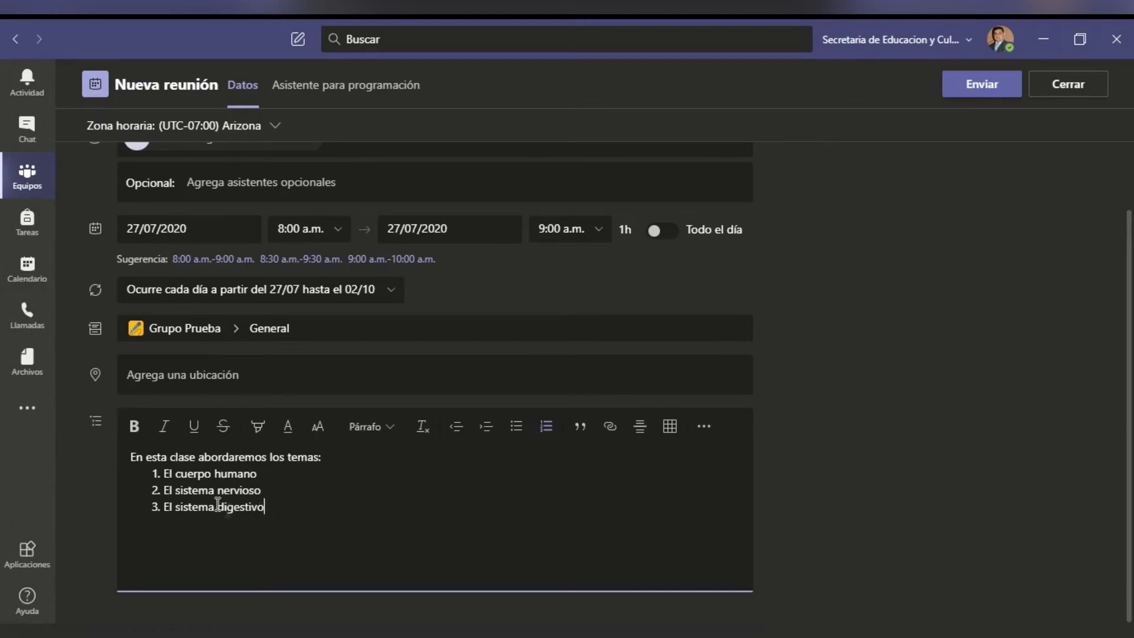
left_click_drag(167, 492, 263, 490)
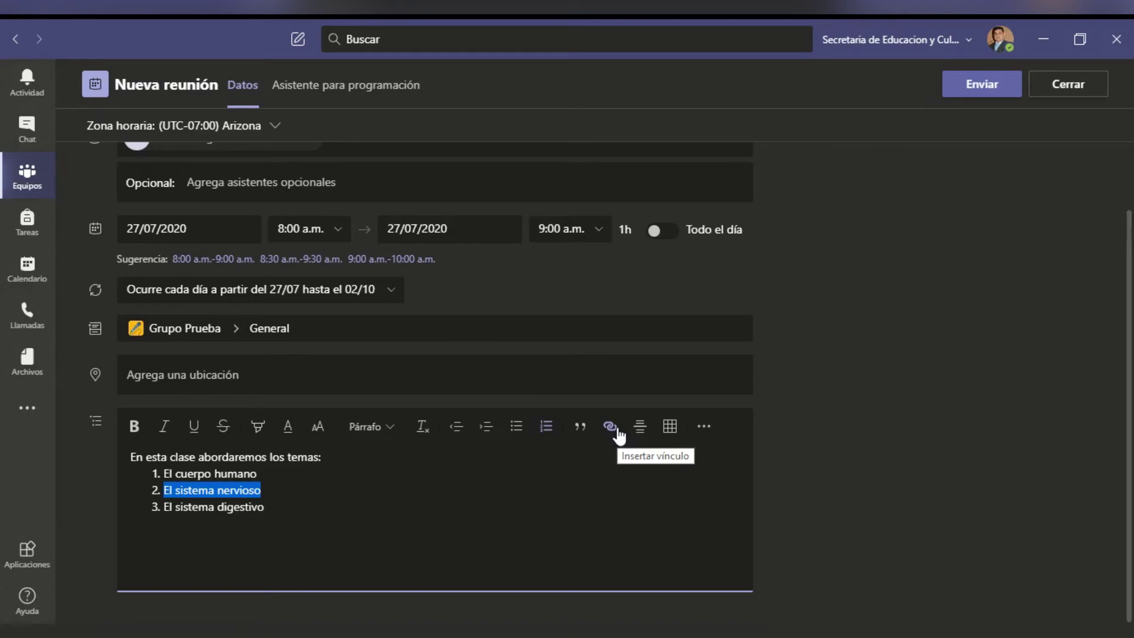
- Highlight the topic El cuerpo humano in yellow
left_click(255, 530)
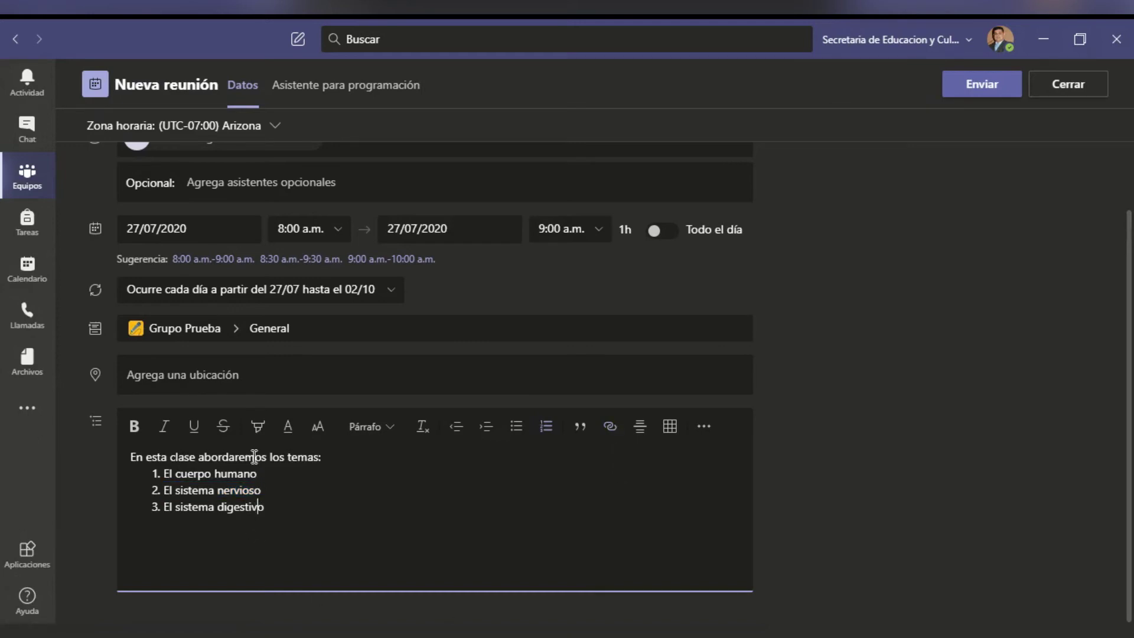
left_click(256, 433)
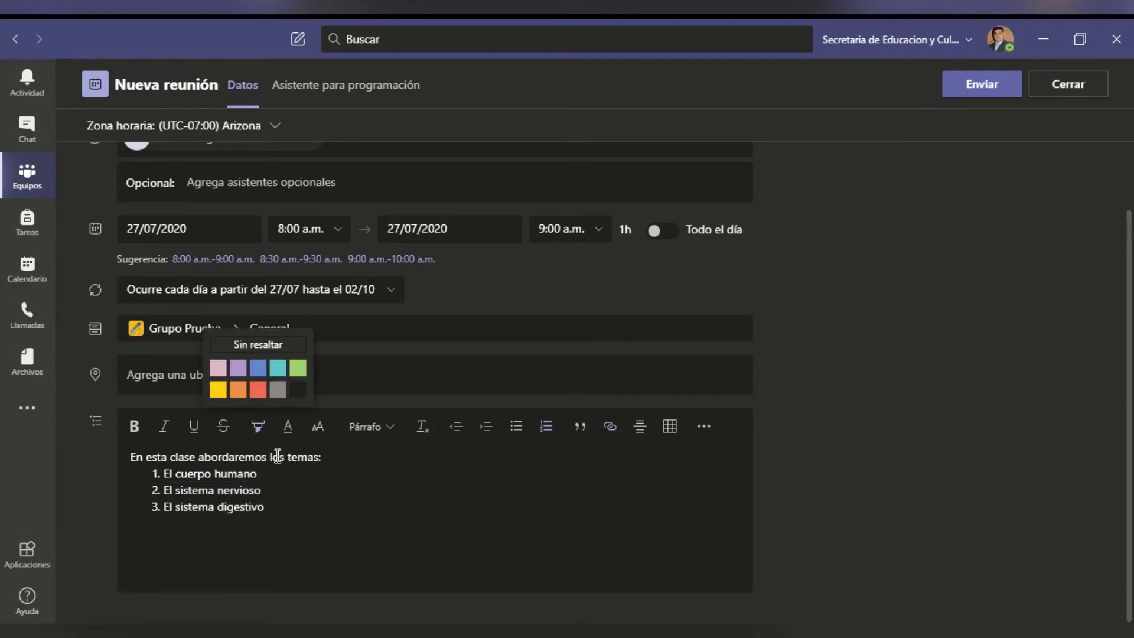
left_click_drag(159, 474, 260, 475)
left_click(256, 432)
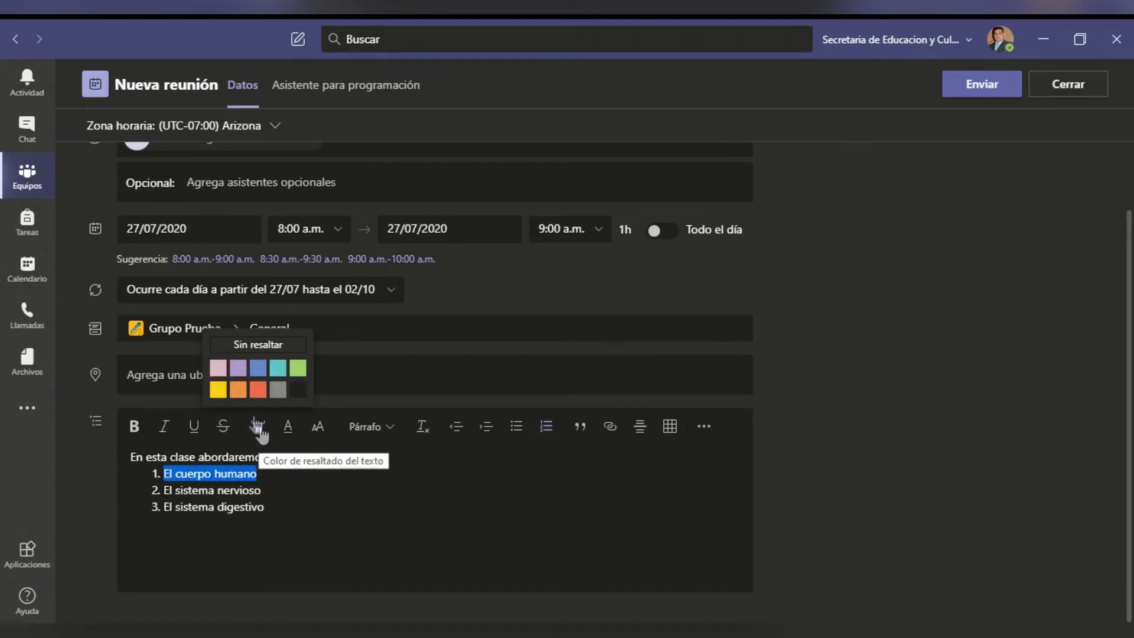
left_click(218, 389)
left_click(277, 512)
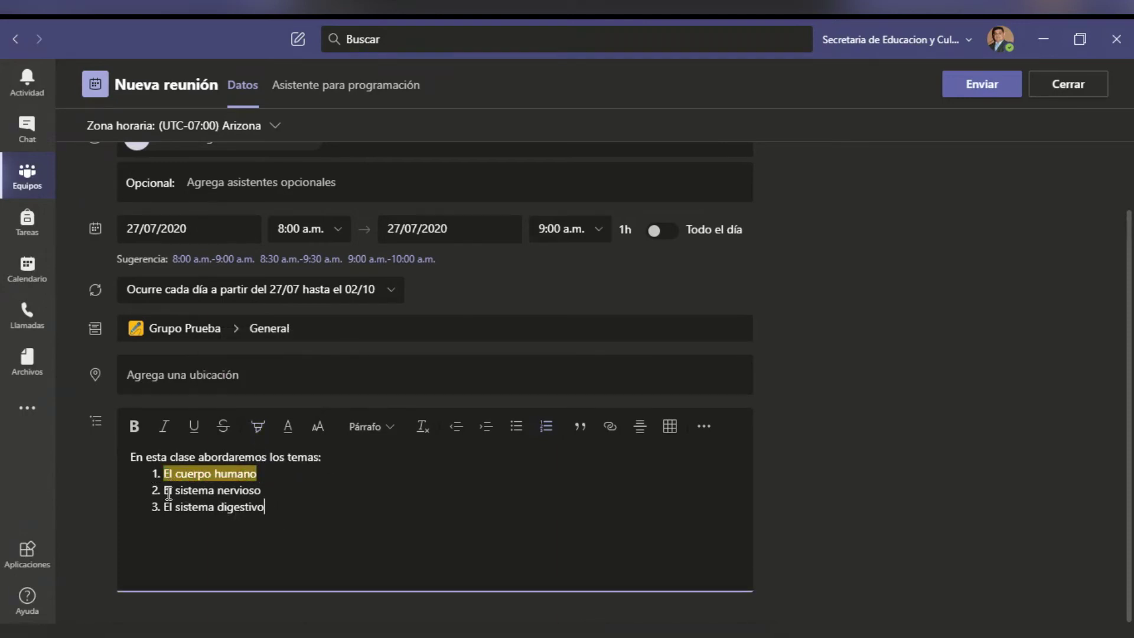
- Highlight the topic El sistema nervioso in red
left_click_drag(168, 494, 266, 491)
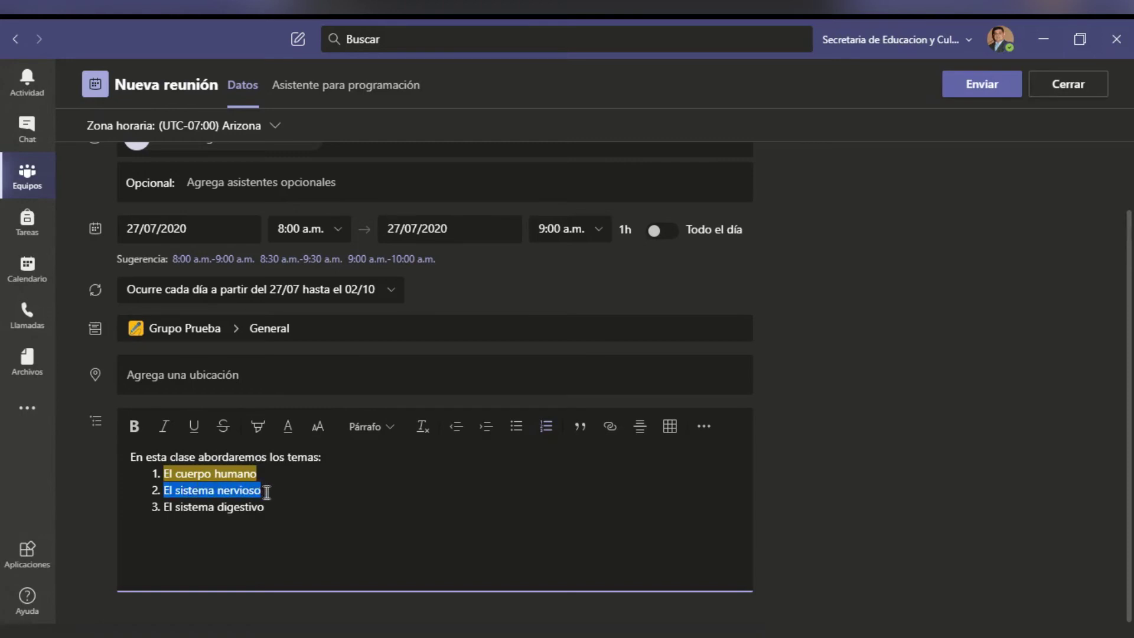
left_click(260, 430)
left_click(258, 390)
left_click_drag(252, 508, 259, 508)
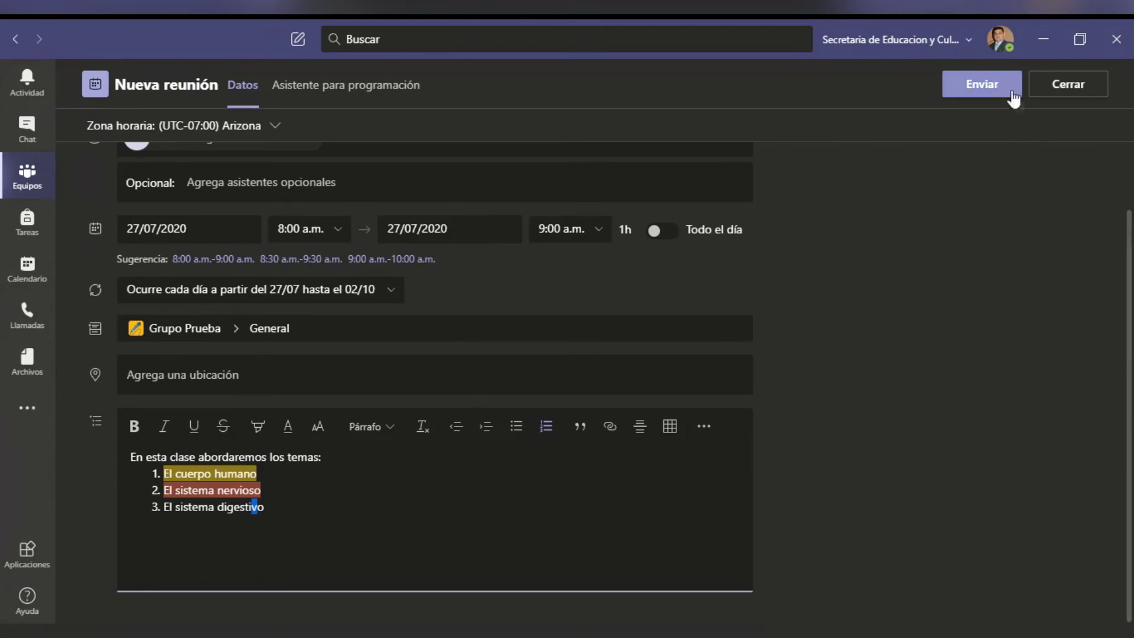
- Send the Clase muestra meeting to the General channel and switch to Calendario
left_click(991, 87)
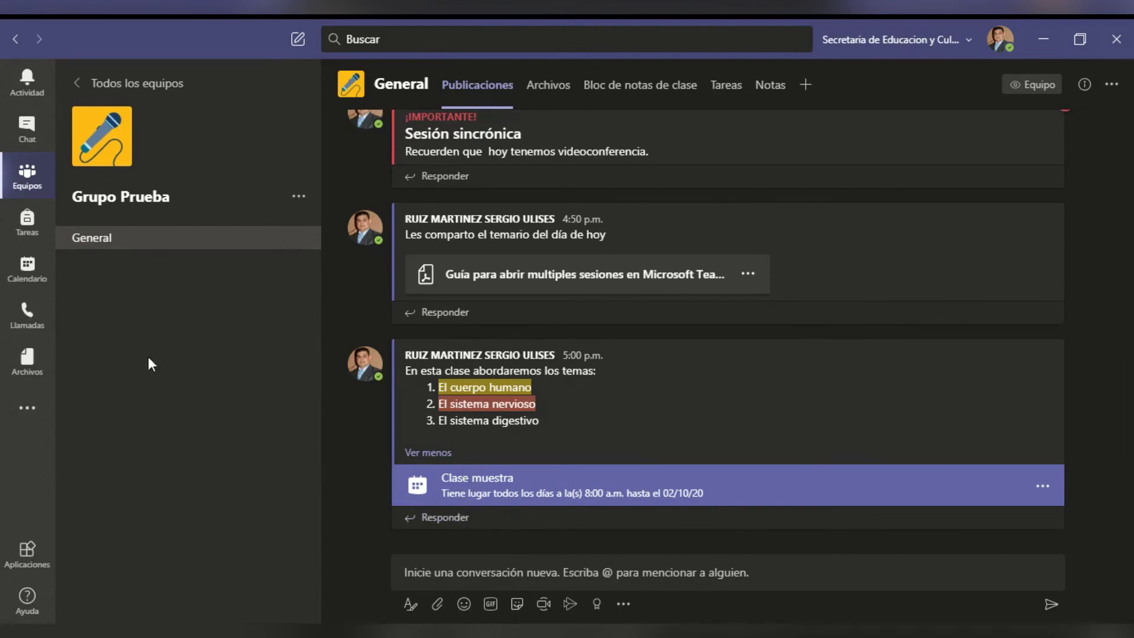
left_click(26, 266)
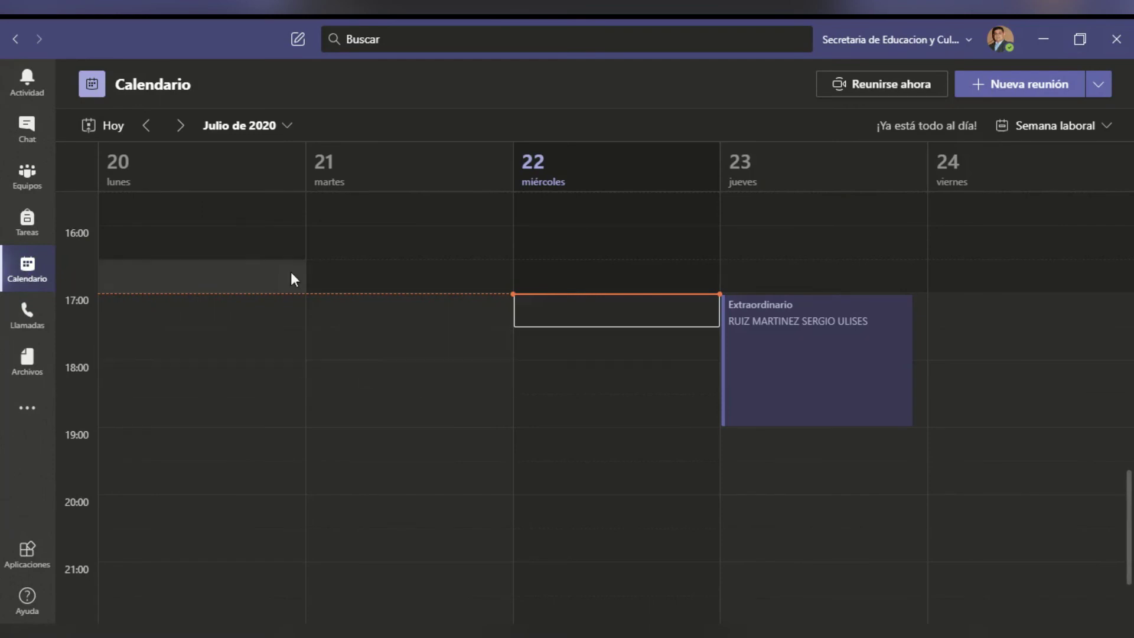
- Move the calendar ahead to 3–7 August 2020 to confirm the daily 8:00 Clase muestra
left_click(180, 125)
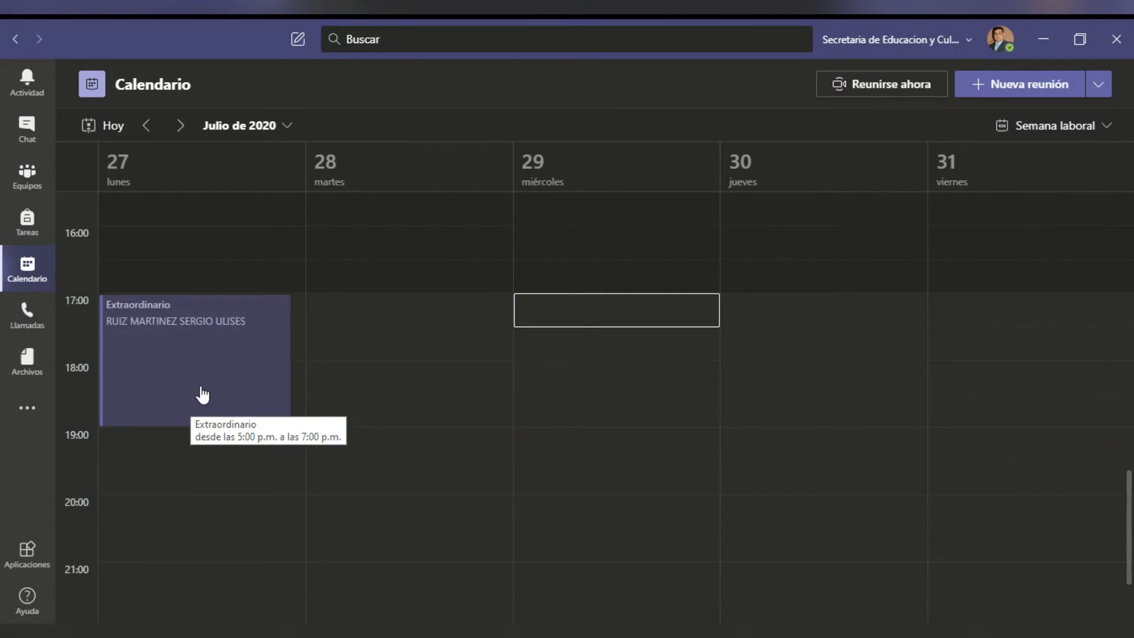
scroll(204, 392, "up", 10)
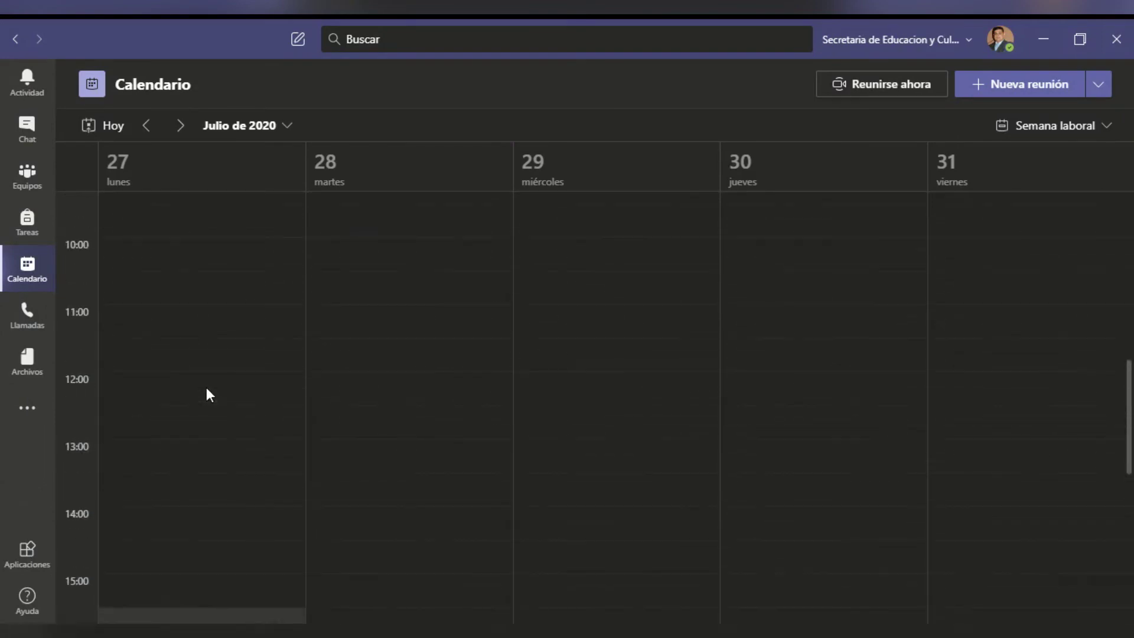
scroll(207, 389, "up", 2)
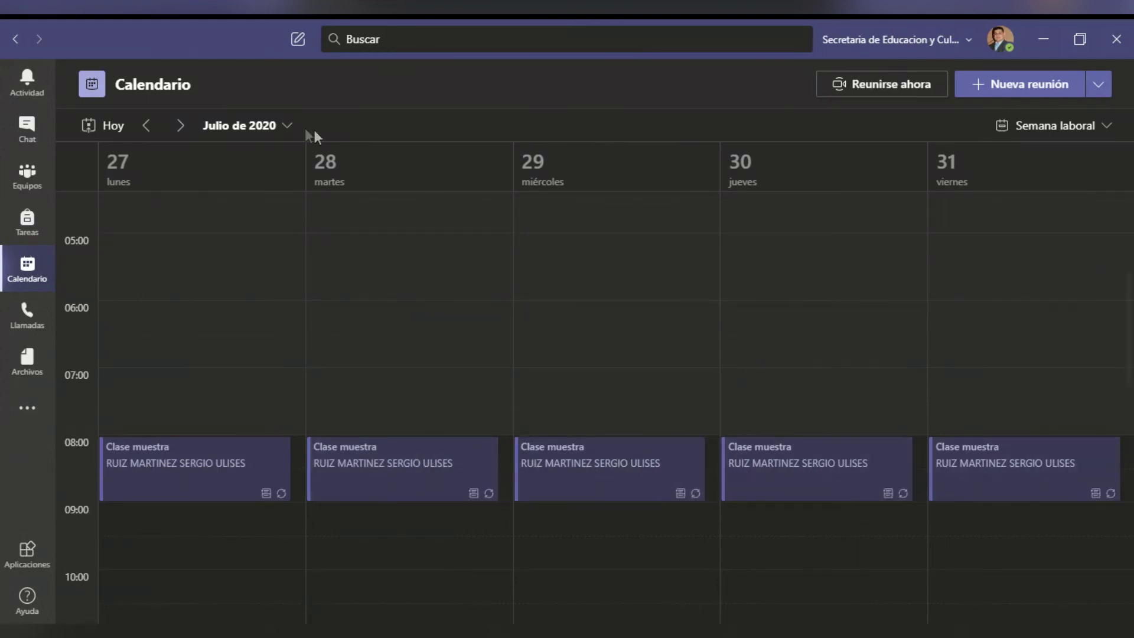
left_click(178, 127)
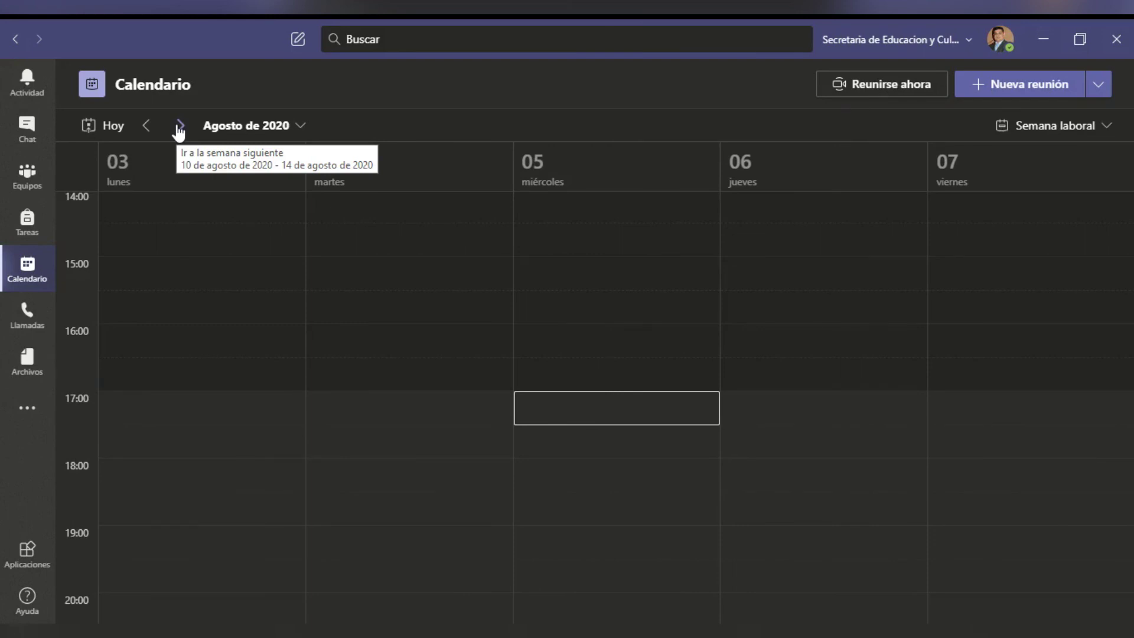
scroll(222, 382, "up", 10)
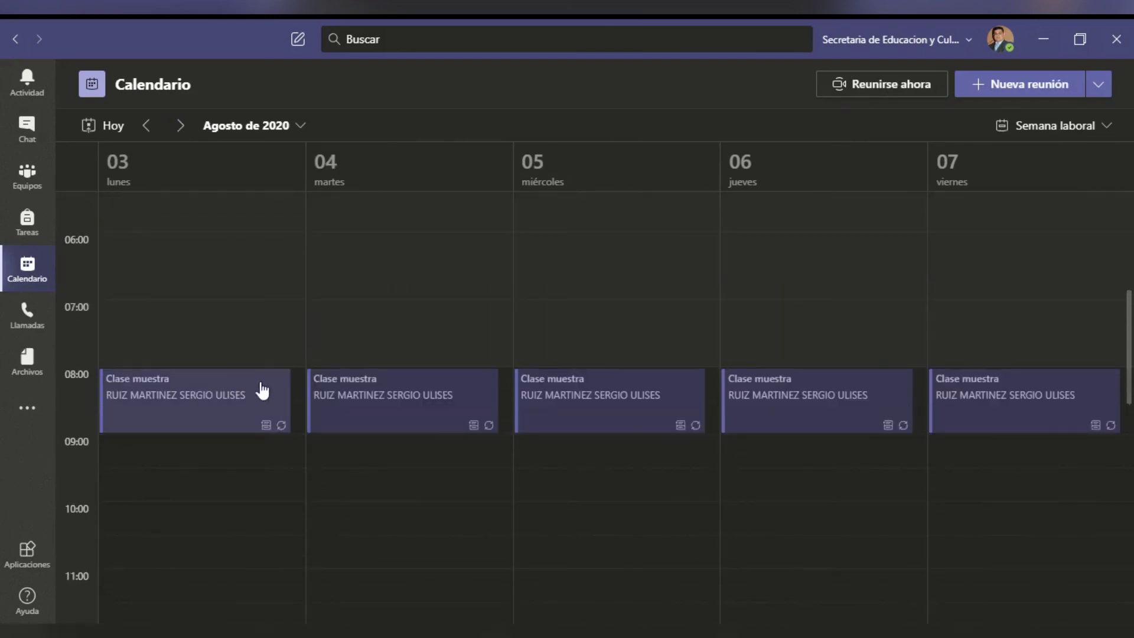